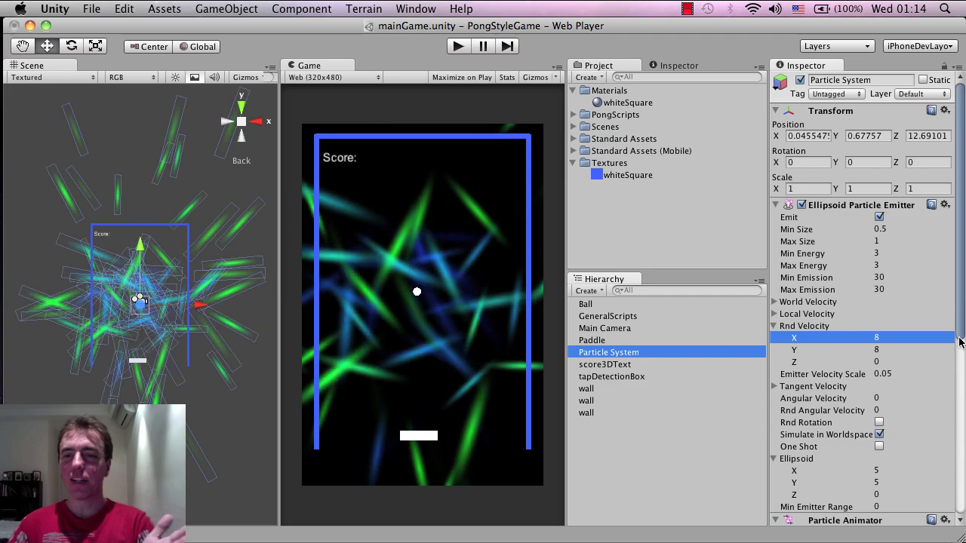
# Step: Inspect the background particle renderer's material slots and its Default-Particle material
pyautogui.scroll(-10, 862, 215)
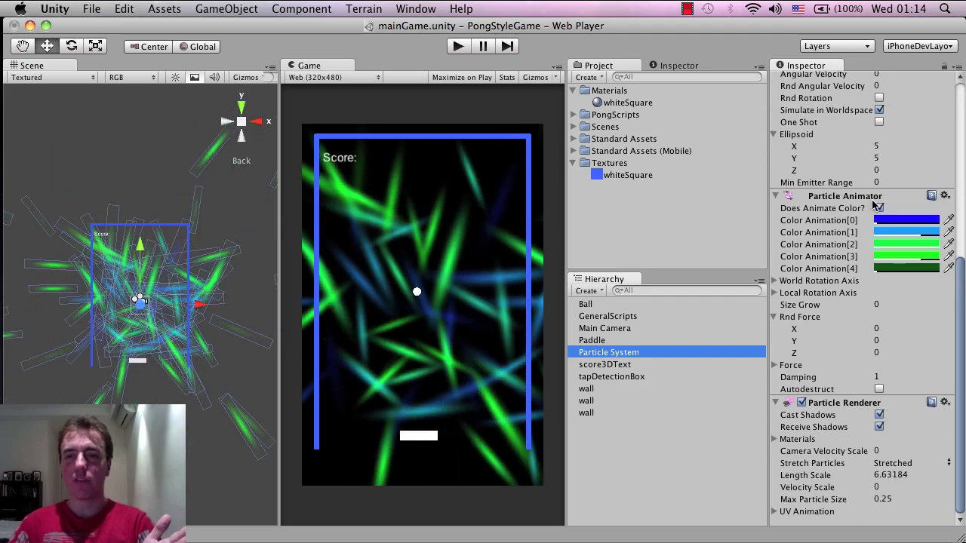
pyautogui.scroll(10, 887, 269)
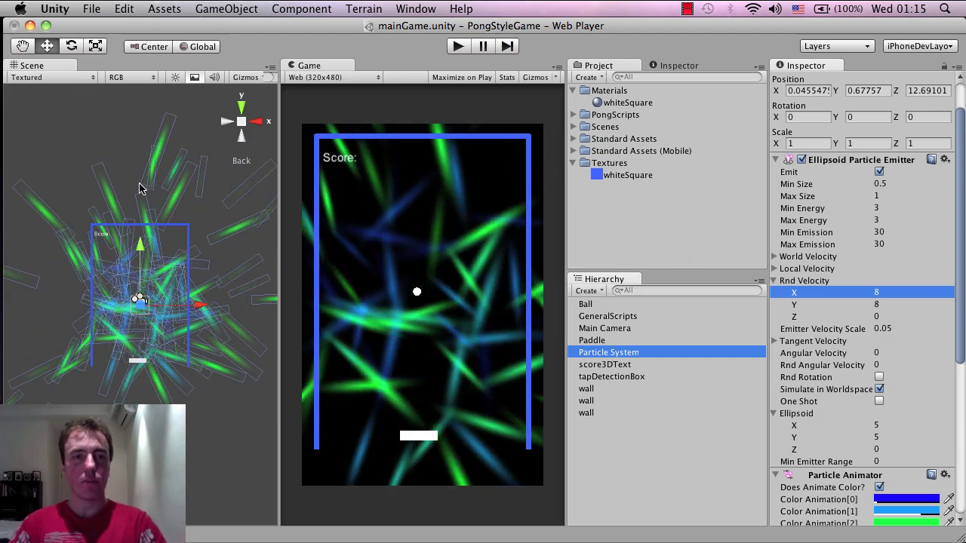
pyautogui.scroll(-10, 871, 359)
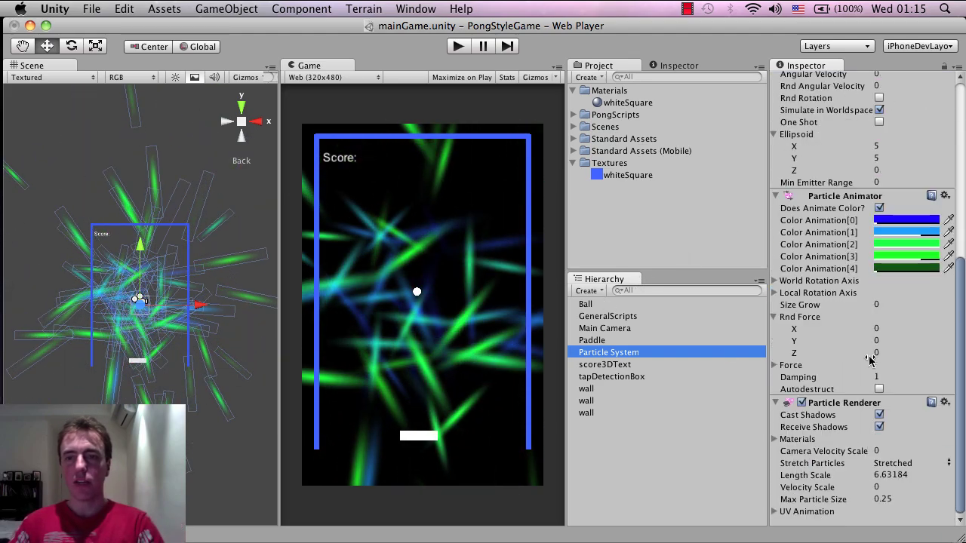
pyautogui.scroll(3, 908, 427)
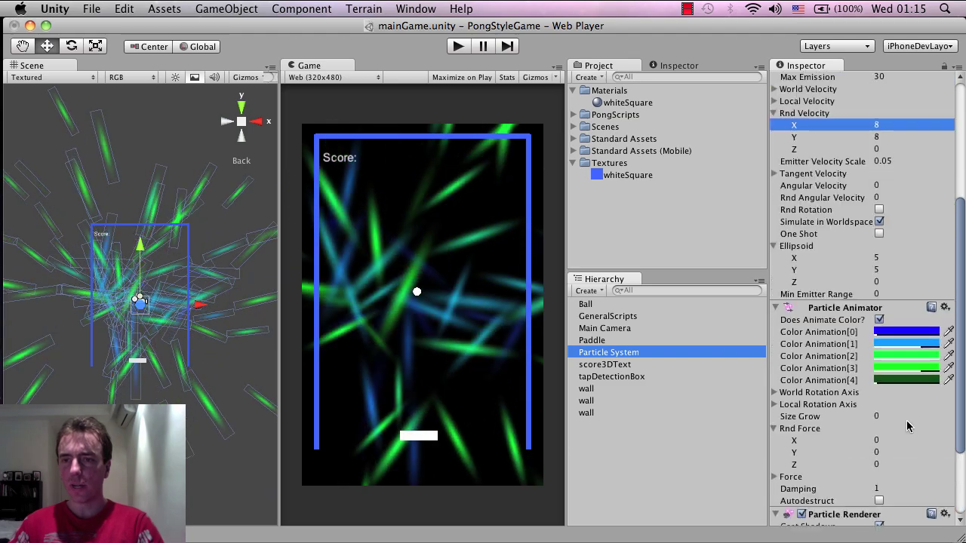
pyautogui.scroll(3, 908, 427)
pyautogui.scroll(-6, 913, 411)
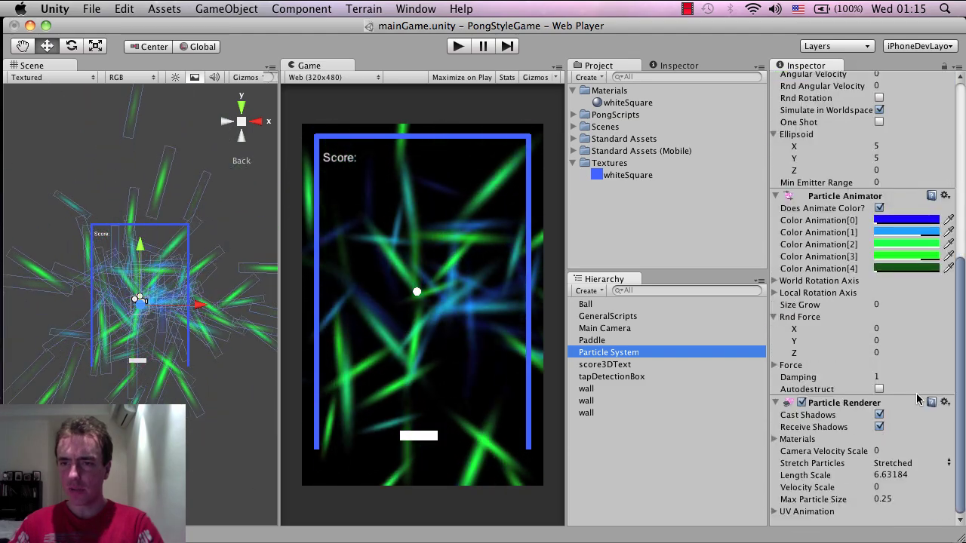
pyautogui.click(960, 332)
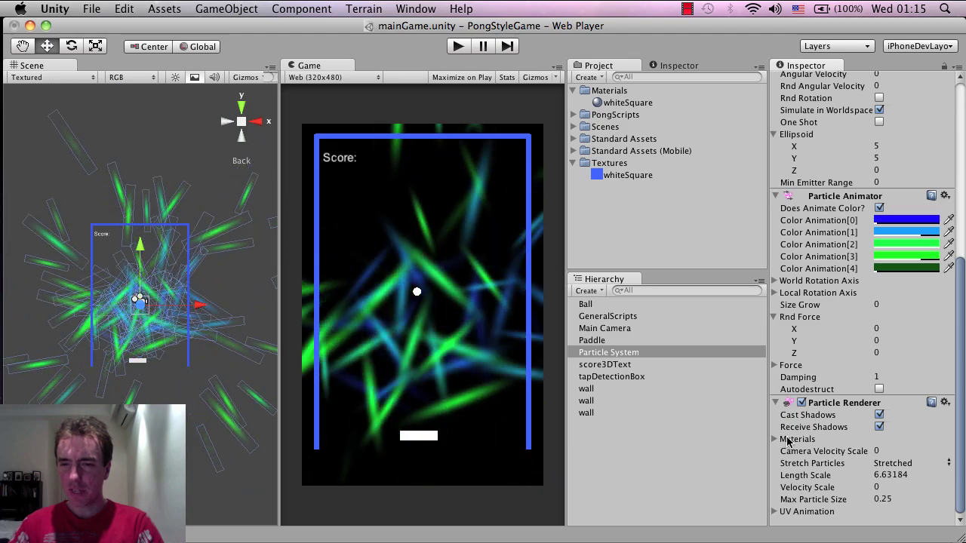
pyautogui.click(788, 439)
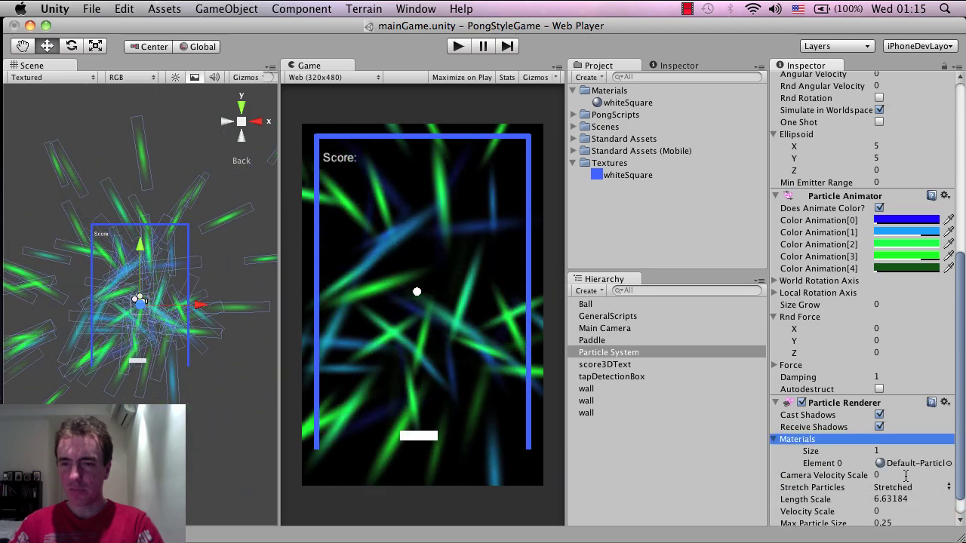
pyautogui.click(916, 464)
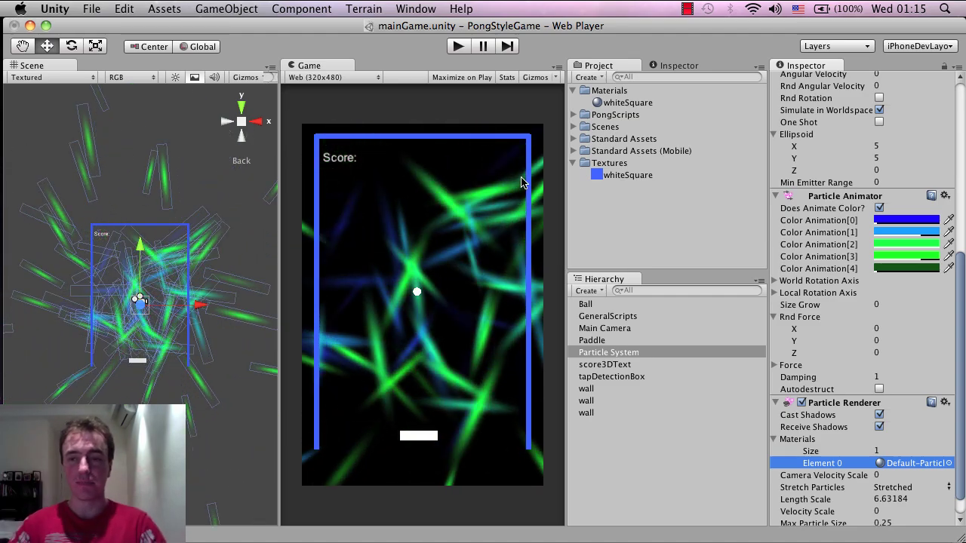
# Step: Raise Size Grow to 1.20107 and play-test the game to preview the growing particles
pyautogui.scroll(10, 963, 264)
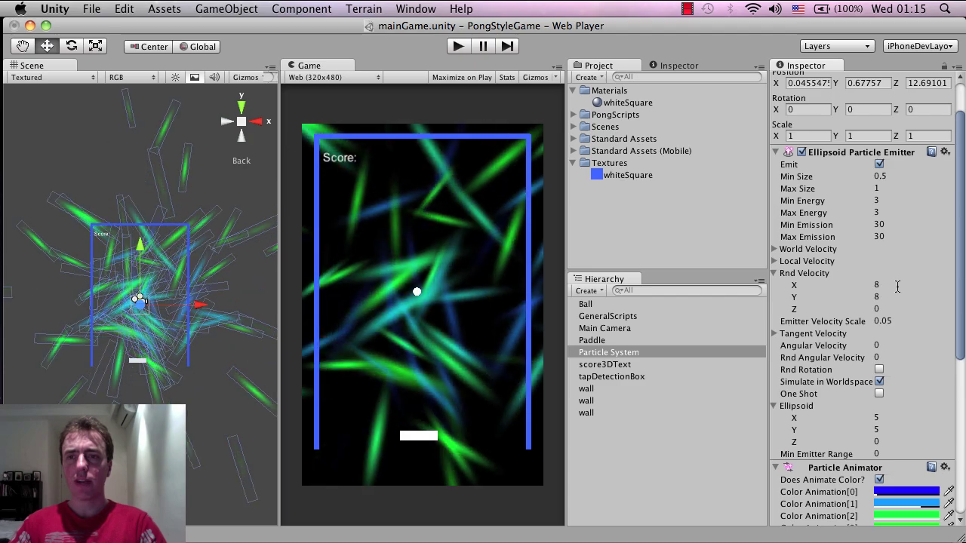
pyautogui.scroll(-10, 898, 286)
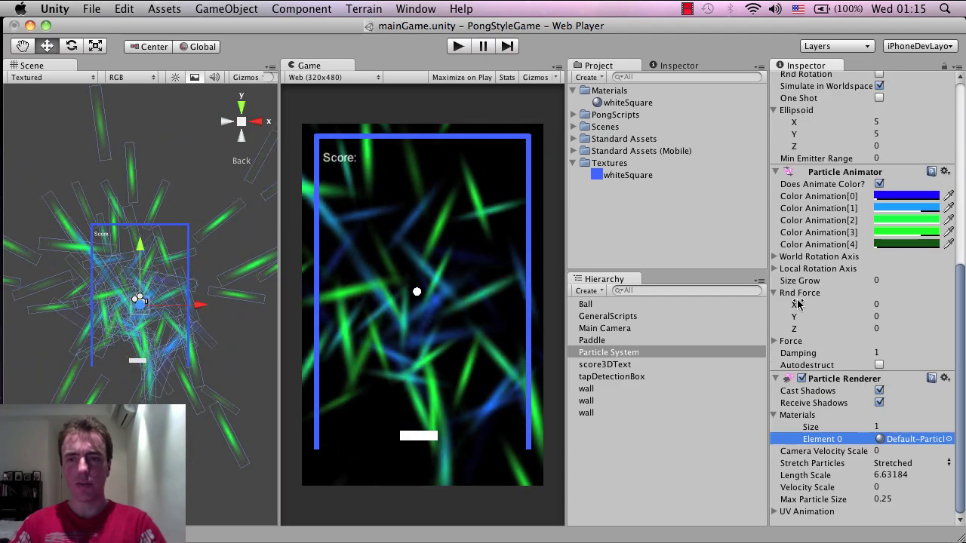
pyautogui.moveTo(804, 282); pyautogui.dragTo(862, 281)
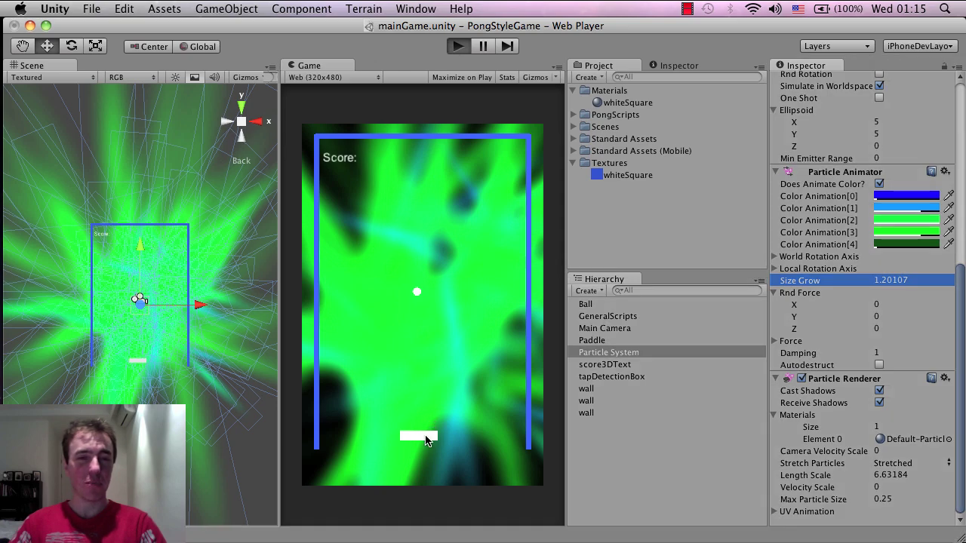
pyautogui.press('super+p')
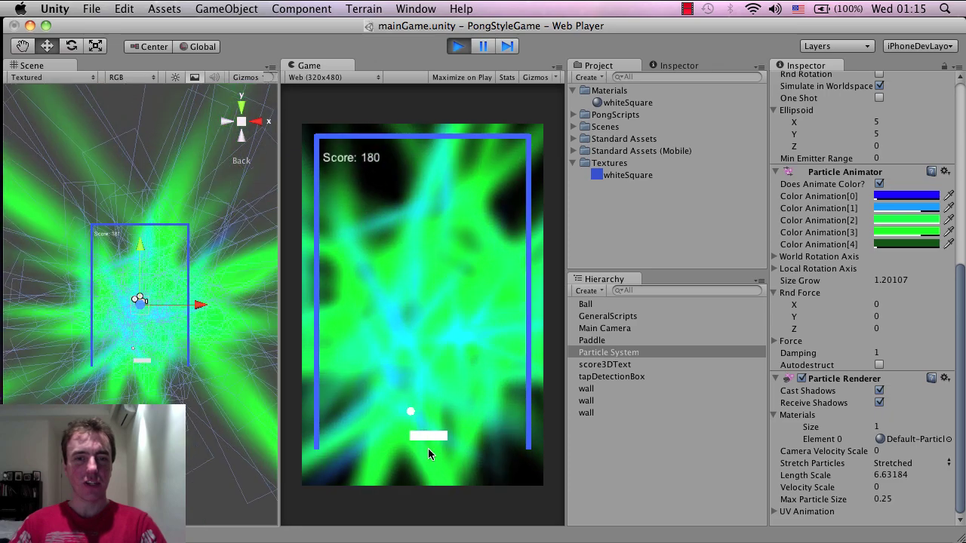
pyautogui.press('super+p')
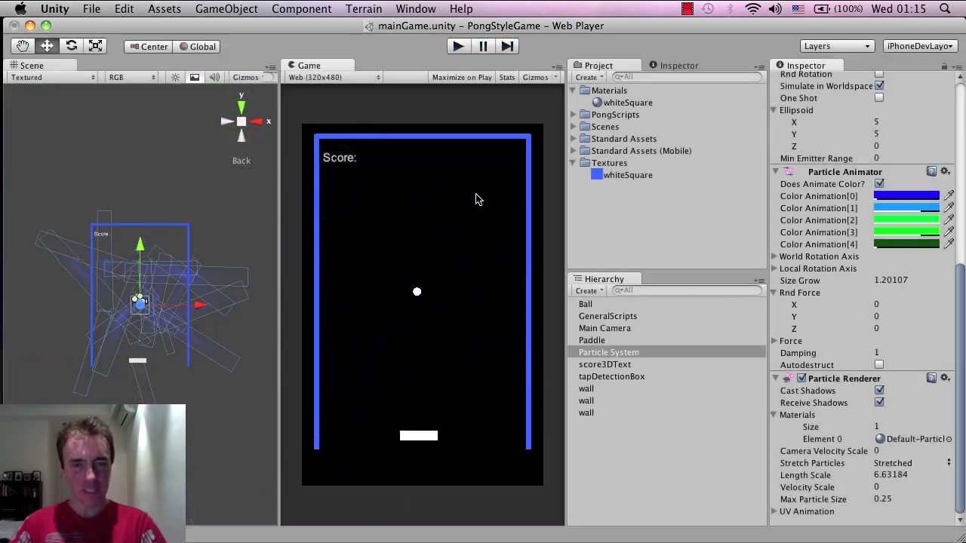
# Step: Try magenta for the third Color Animation stage, then undo it back to green
pyautogui.click(906, 220)
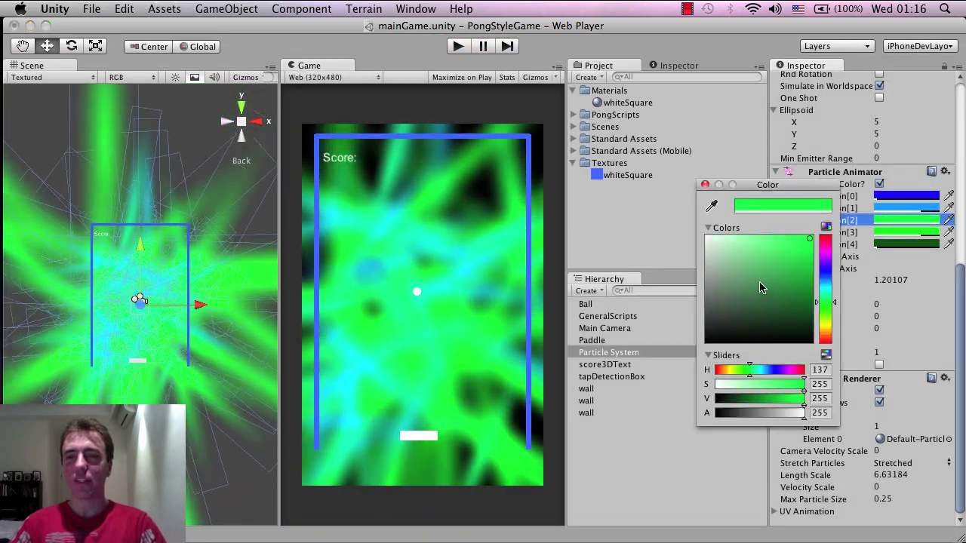
pyautogui.click(828, 257)
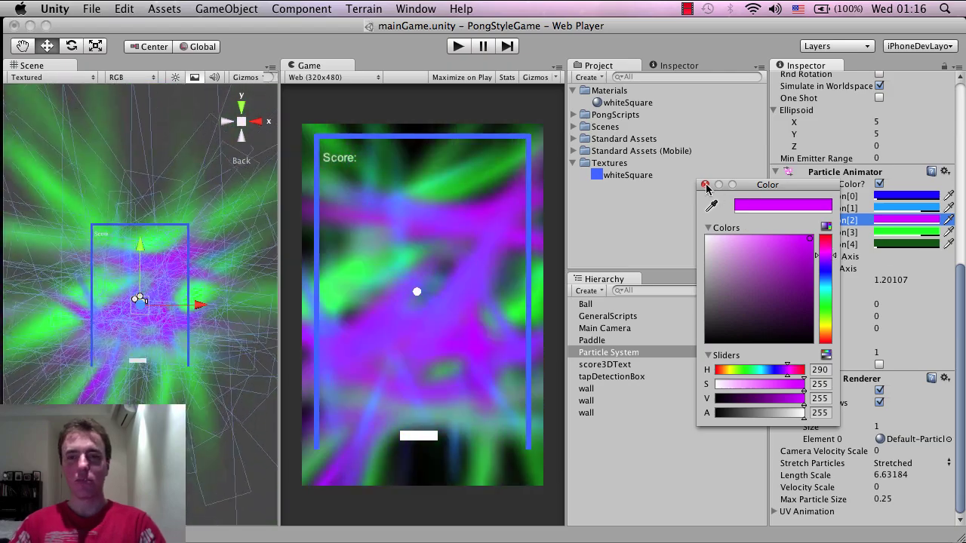
pyautogui.click(705, 185)
pyautogui.press('super+z')
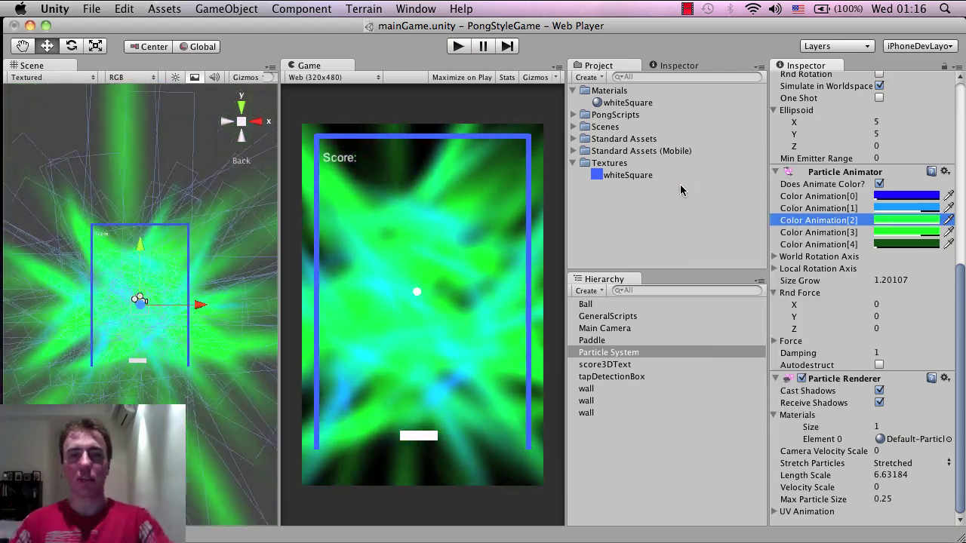
# Step: Save the scene and the project from the File menu
pyautogui.click(102, 6)
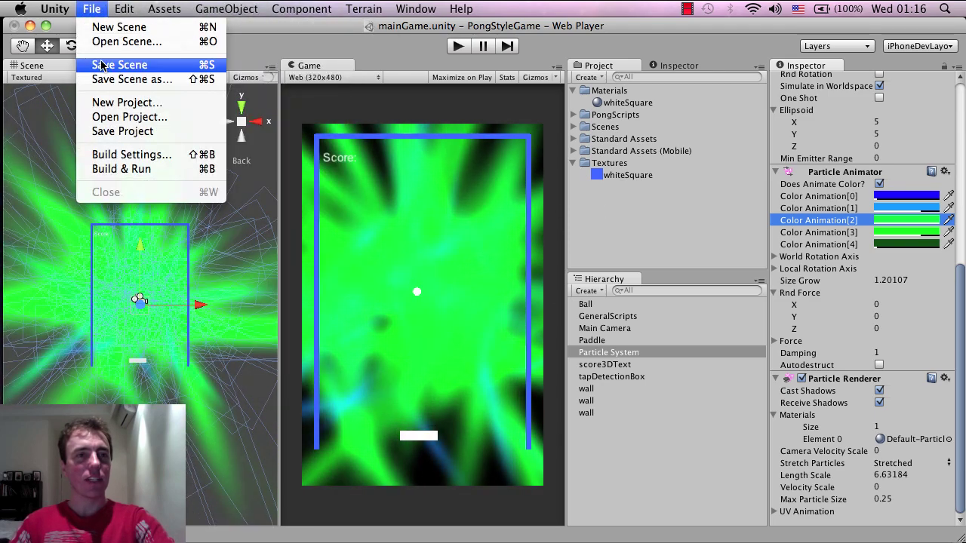
pyautogui.click(102, 67)
pyautogui.click(90, 7)
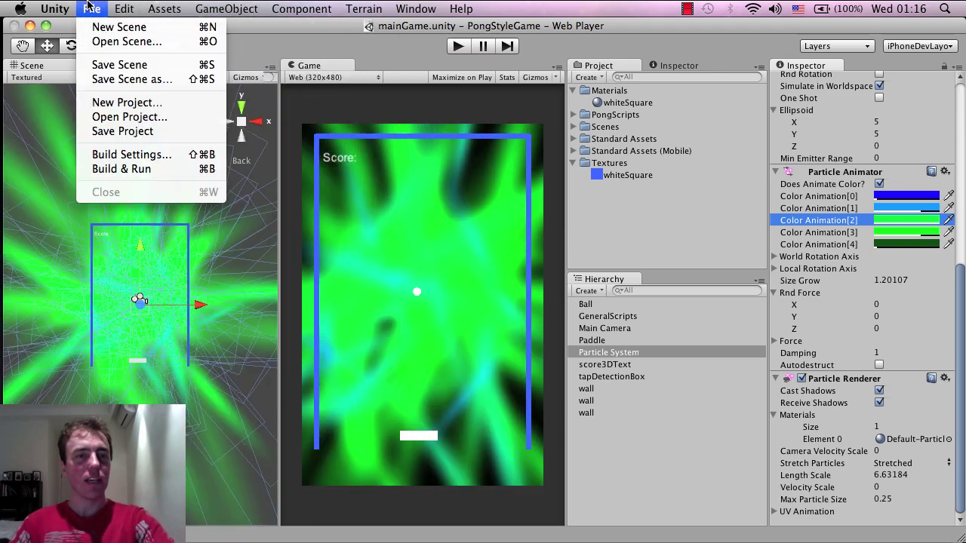
pyautogui.click(115, 129)
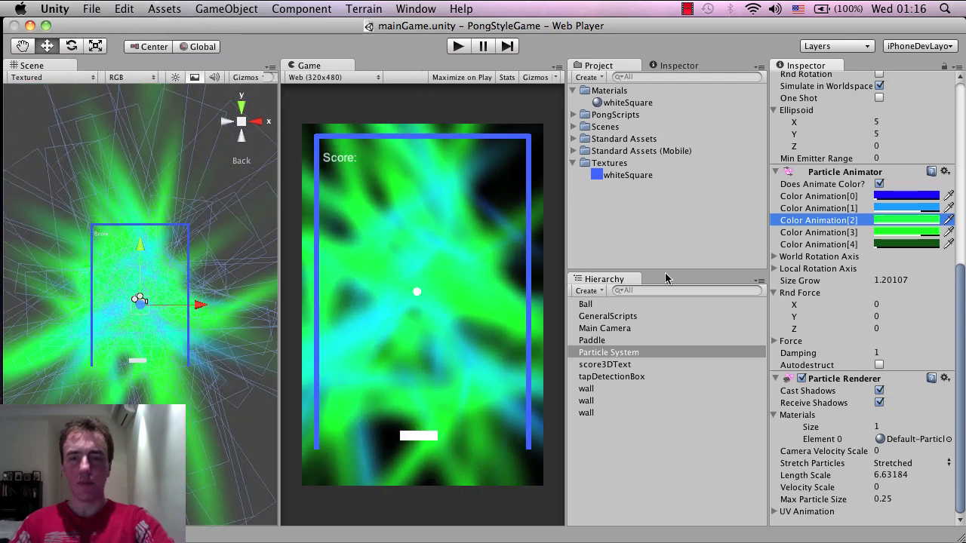
# Step: Mark the particle splash effect step in the tutorial notes and return to Unity
pyautogui.press('super+Tab')
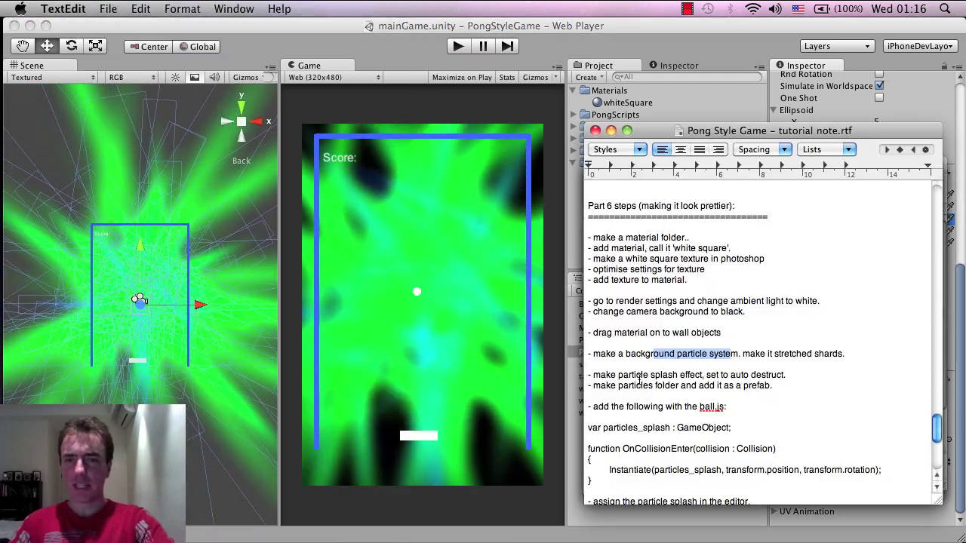
pyautogui.moveTo(628, 375); pyautogui.dragTo(714, 375)
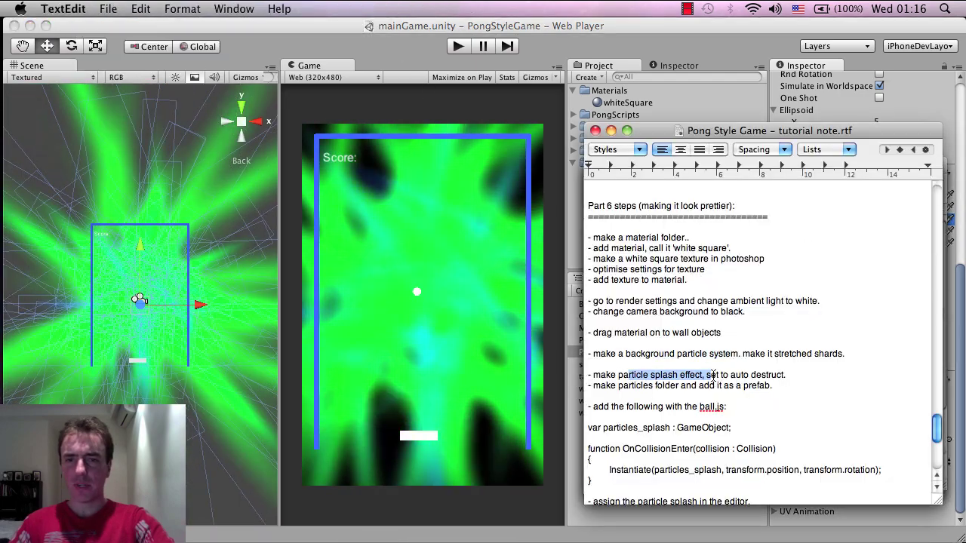
pyautogui.click(629, 55)
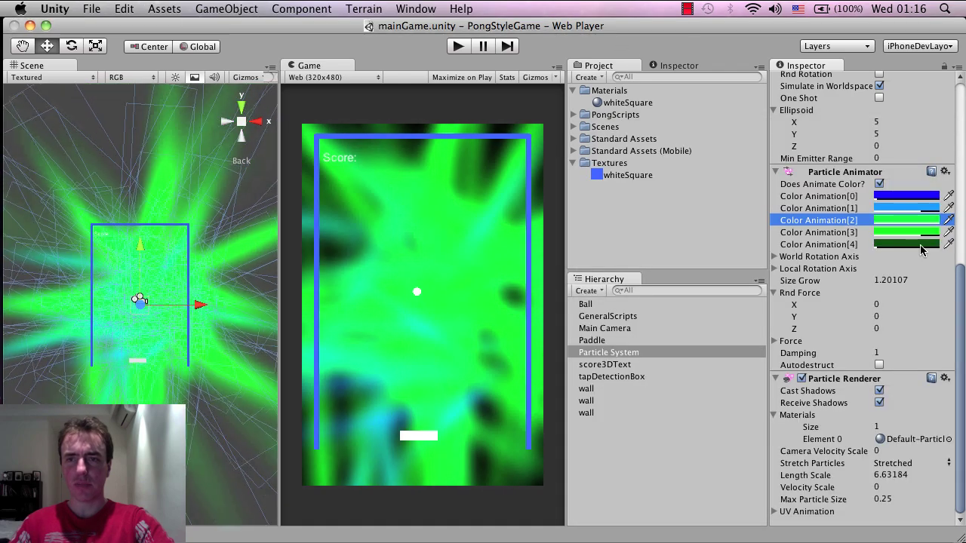
# Step: Shorten Length Scale to about 6.06 and set Size Grow to 0, then deselect the particles
pyautogui.moveTo(839, 475)
pyautogui.mouseDown()
pyautogui.moveTo(821, 477)
pyautogui.moveTo(838, 479)
pyautogui.mouseUp()
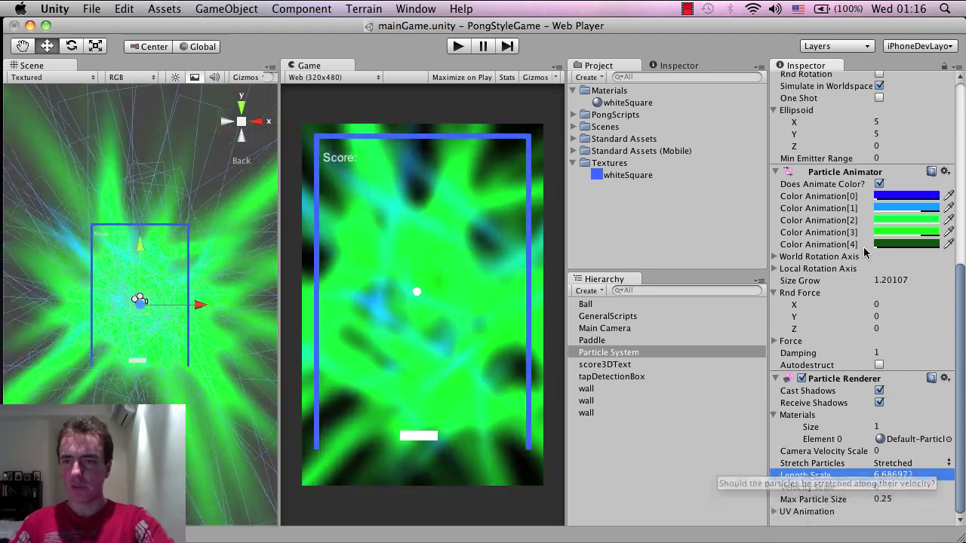
pyautogui.moveTo(860, 280)
pyautogui.mouseDown()
pyautogui.moveTo(802, 280)
pyautogui.moveTo(868, 280)
pyautogui.mouseUp()
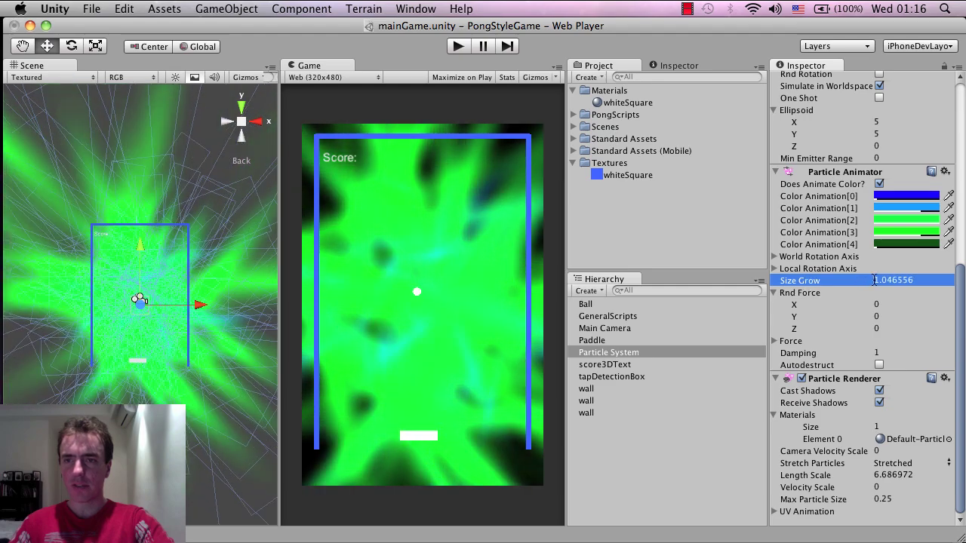
pyautogui.click(869, 280)
pyautogui.write('0')
pyautogui.press('Return')
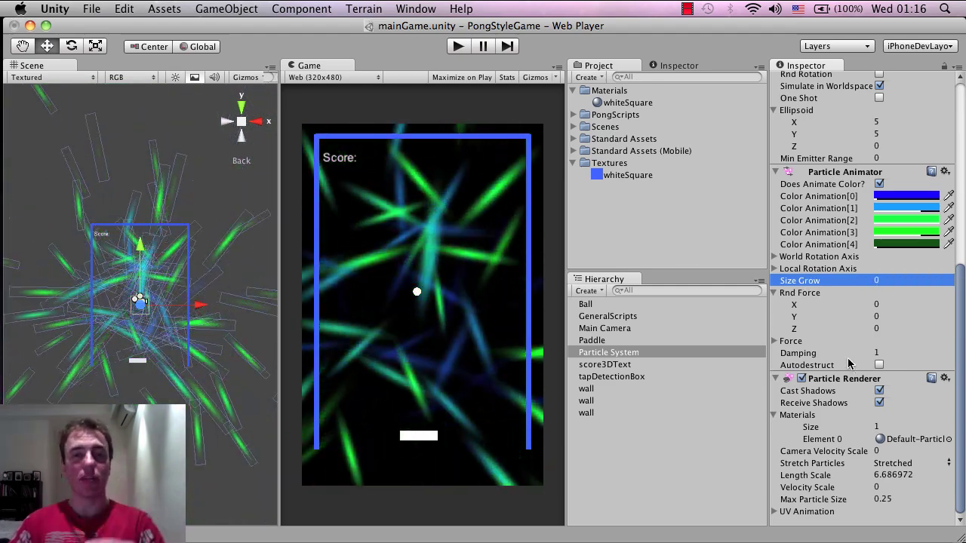
pyautogui.click(647, 190)
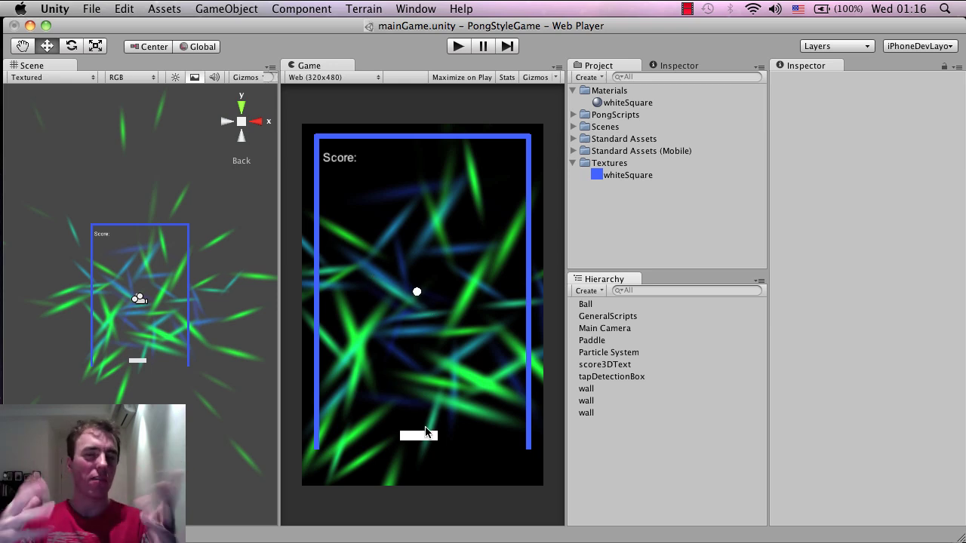
# Step: Create a new particle system via GameObject > Create Other and rename it particles_sparks
pyautogui.click(255, 9)
pyautogui.moveTo(270, 42)
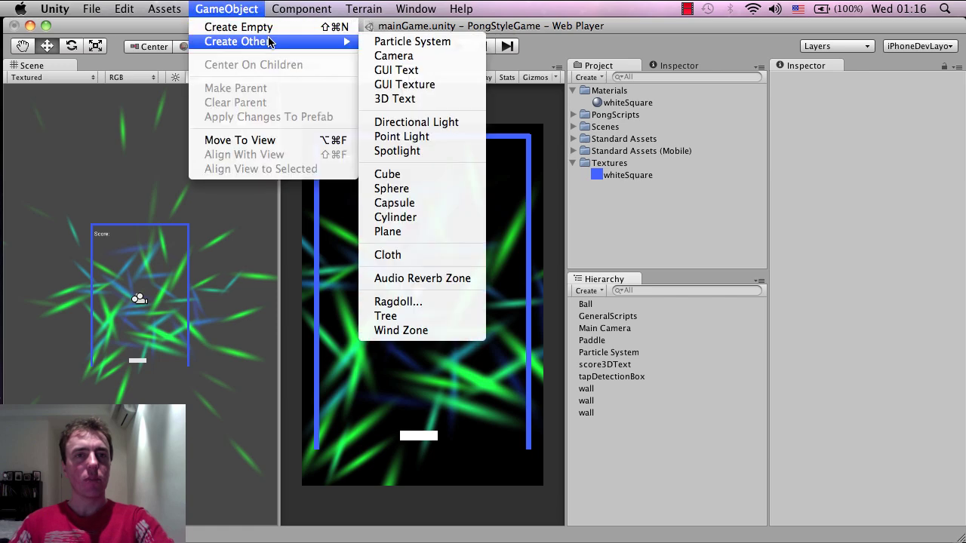
pyautogui.click(370, 42)
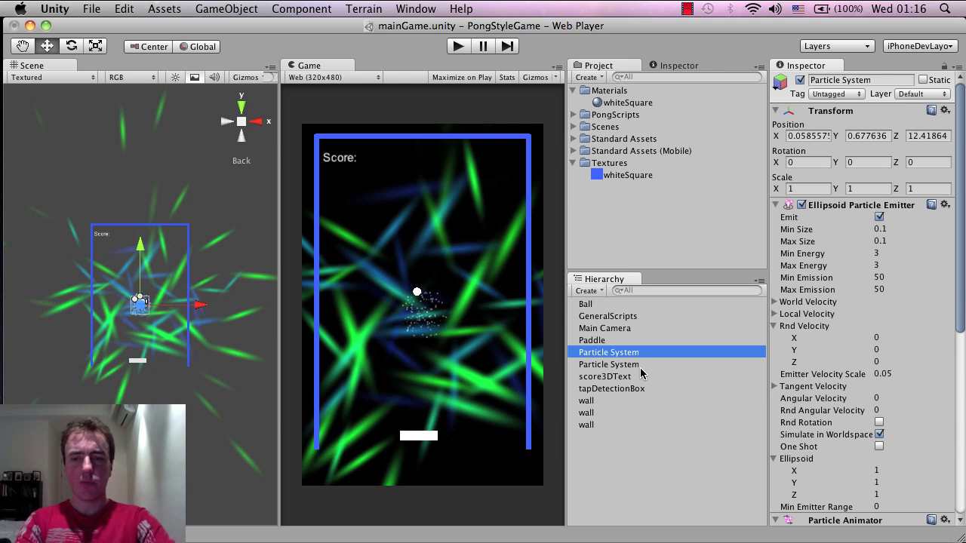
pyautogui.press('Return')
pyautogui.write('particles_sparks')
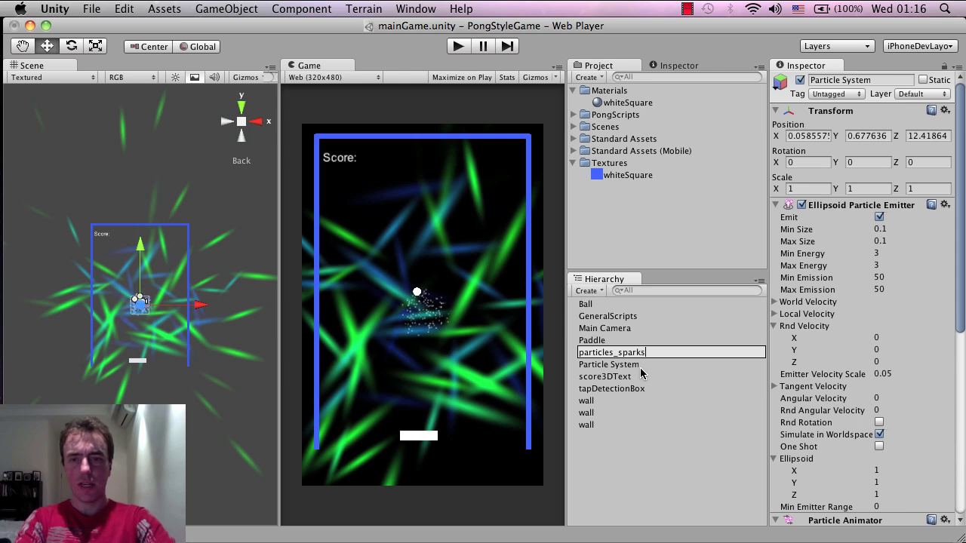
pyautogui.press('Return')
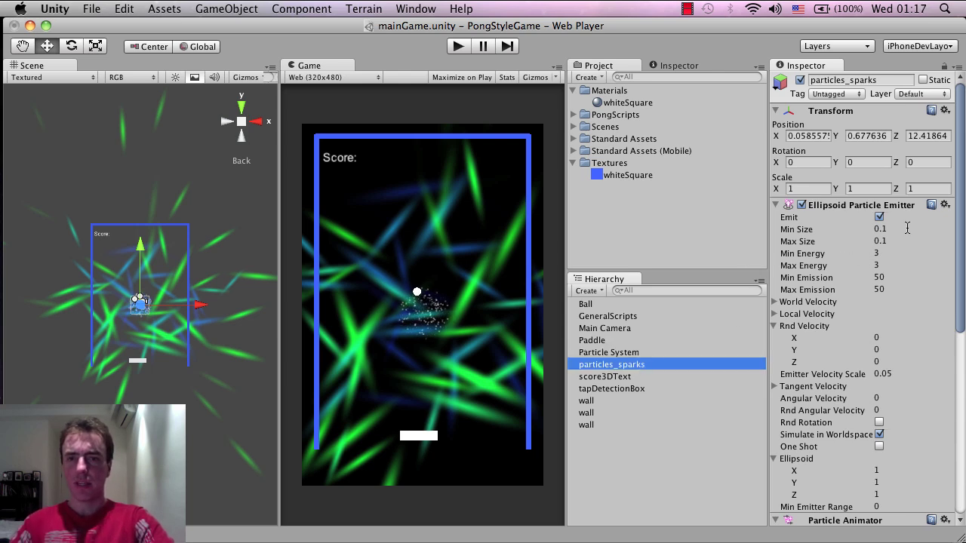
# Step: Set the Ellipsoid Particle Emitter's Min Energy to 0.5 and Max Energy to 0.6
pyautogui.click(900, 276)
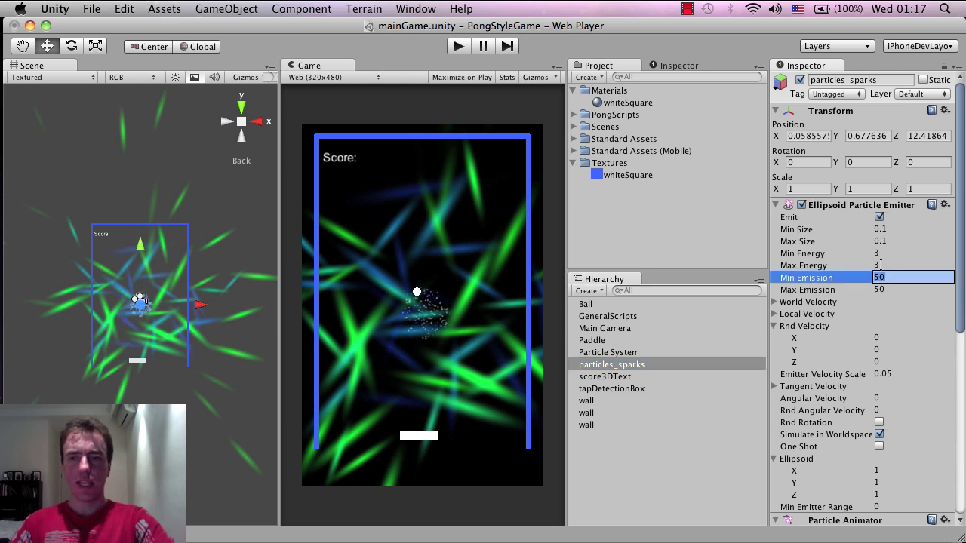
pyautogui.click(882, 256)
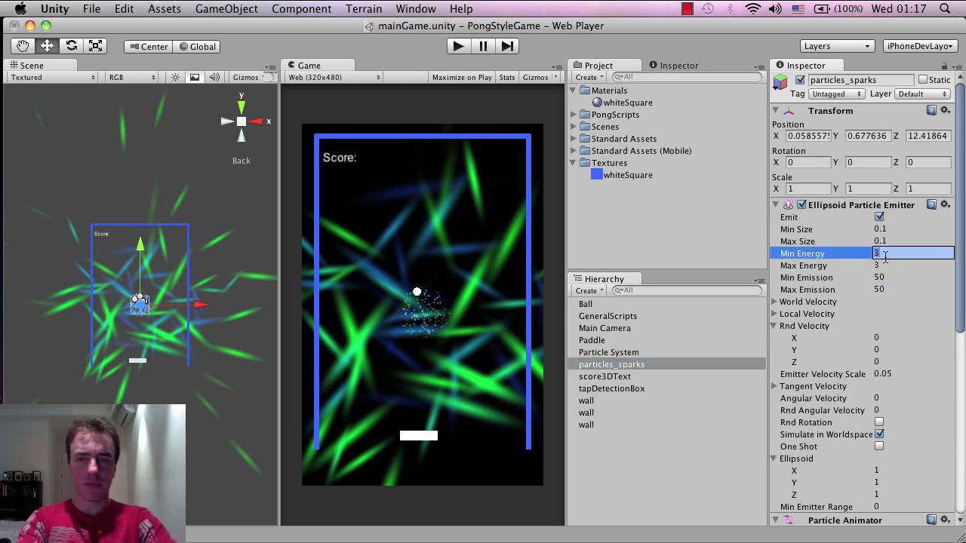
pyautogui.write('0.5')
pyautogui.press('Tab')
pyautogui.click(886, 258)
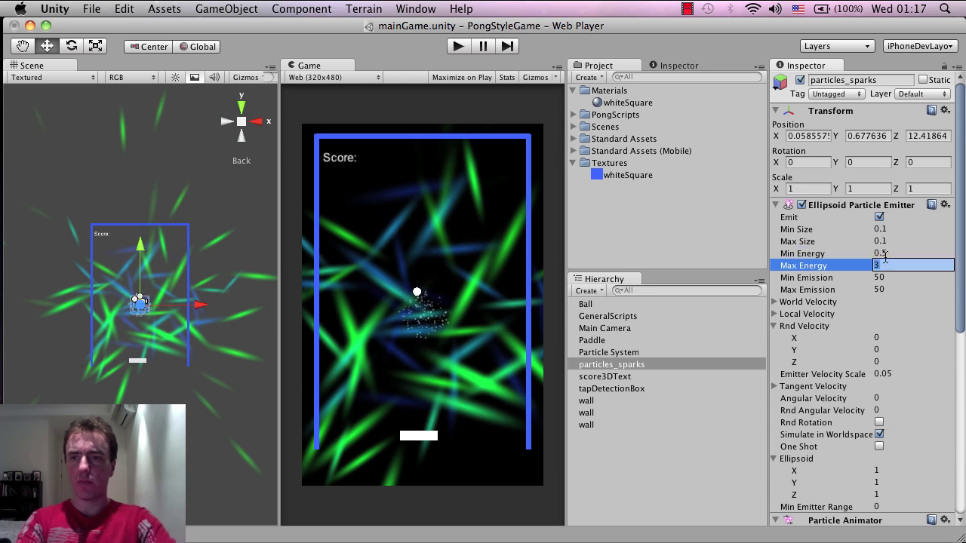
pyautogui.write('0.6')
pyautogui.hotkey('shift', 'Tab')
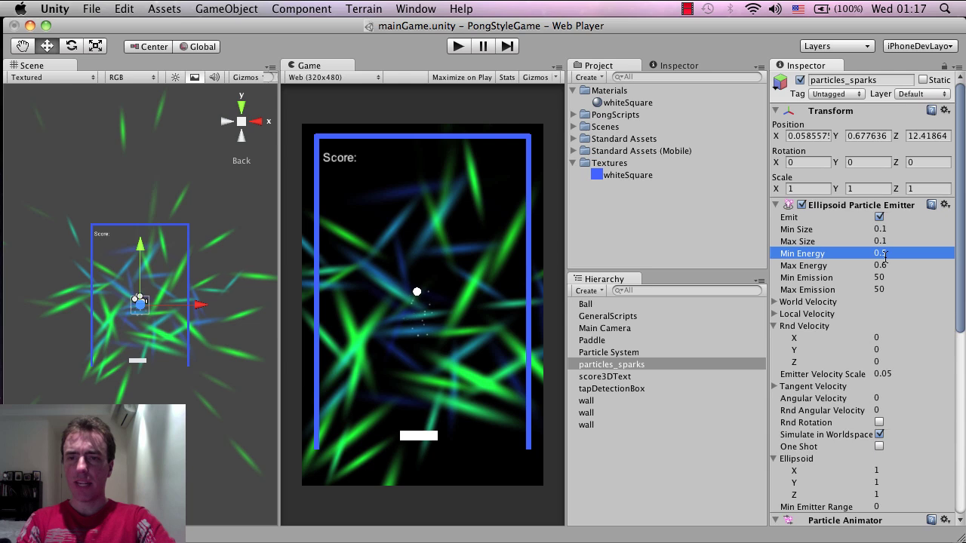
pyautogui.press('Tab')
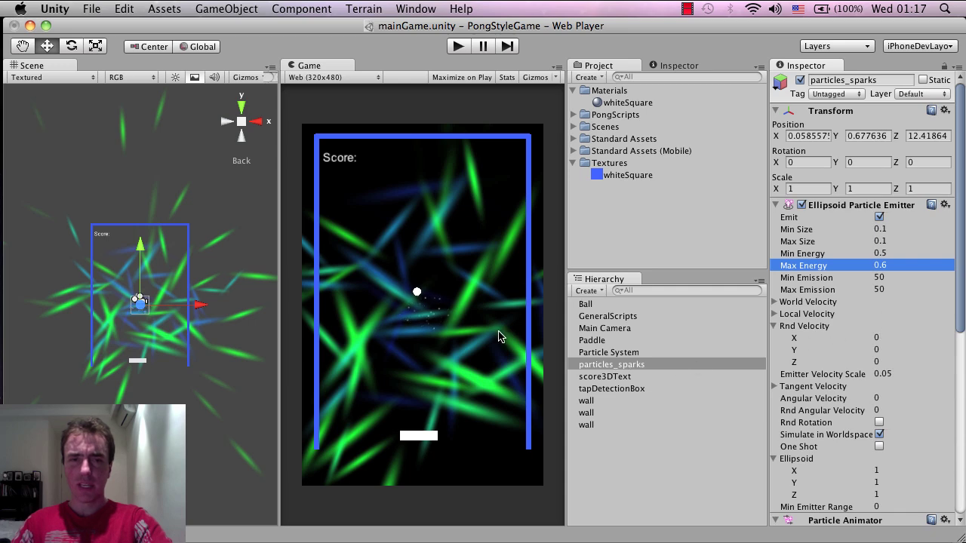
pyautogui.scroll(-5, 838, 344)
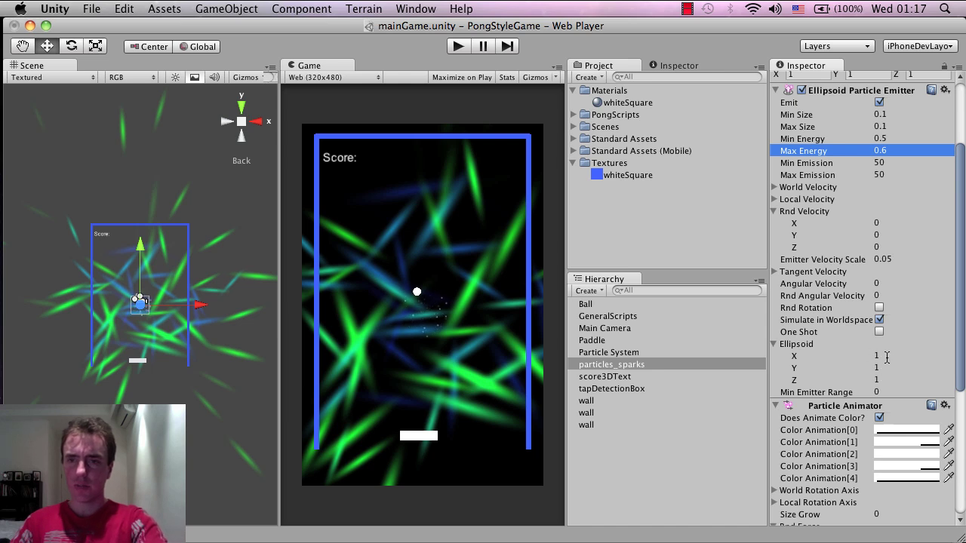
# Step: Set the emitter's Ellipsoid X, Y and Z all to 0
pyautogui.click(886, 356)
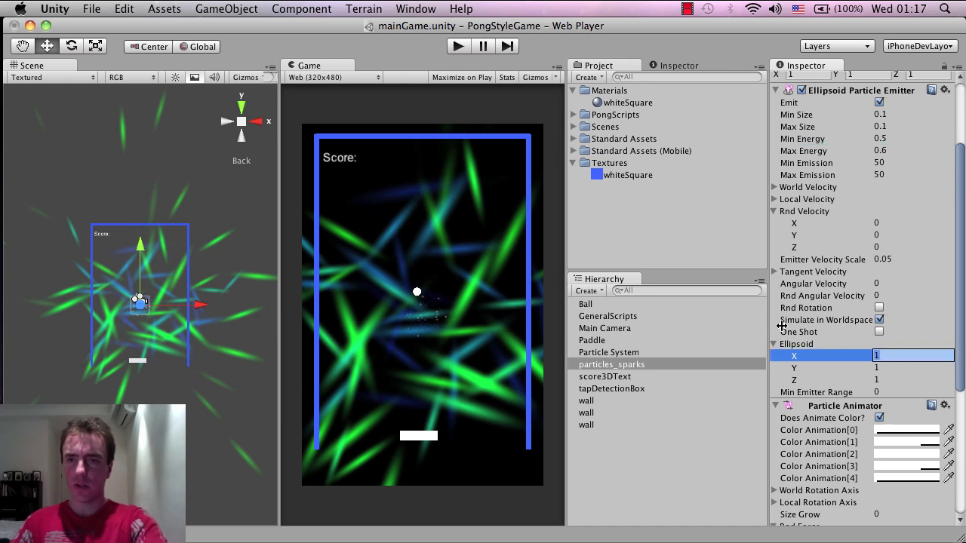
pyautogui.click(898, 367)
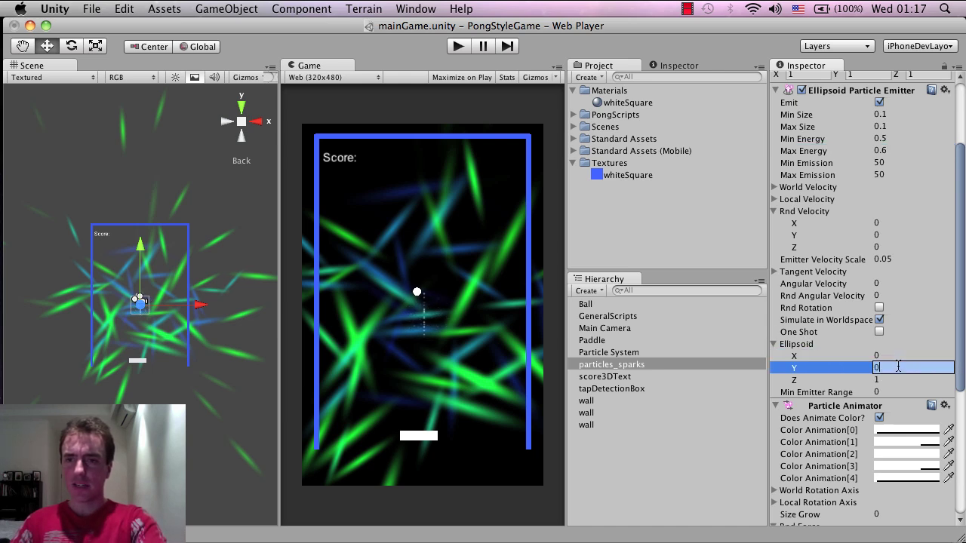
pyautogui.press('Tab')
pyautogui.write('0')
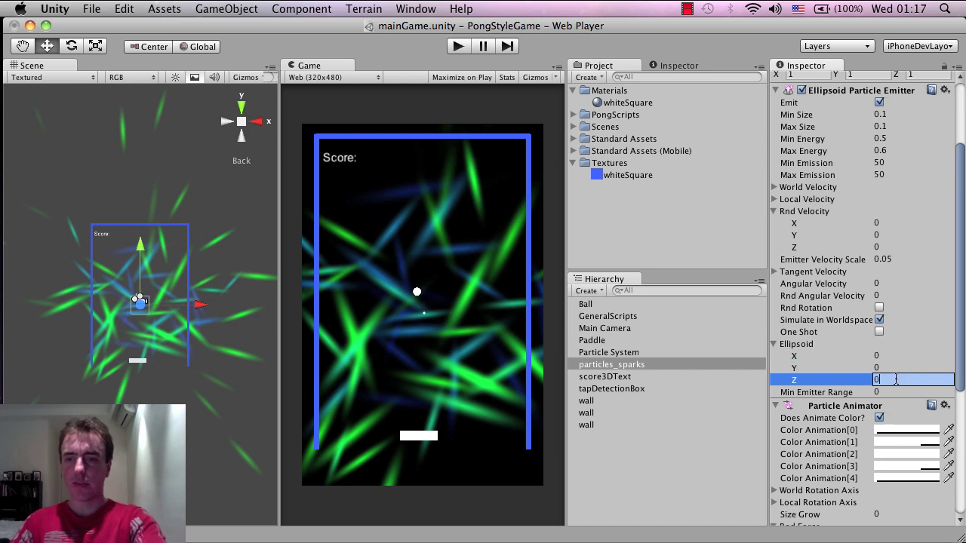
pyautogui.press('Return')
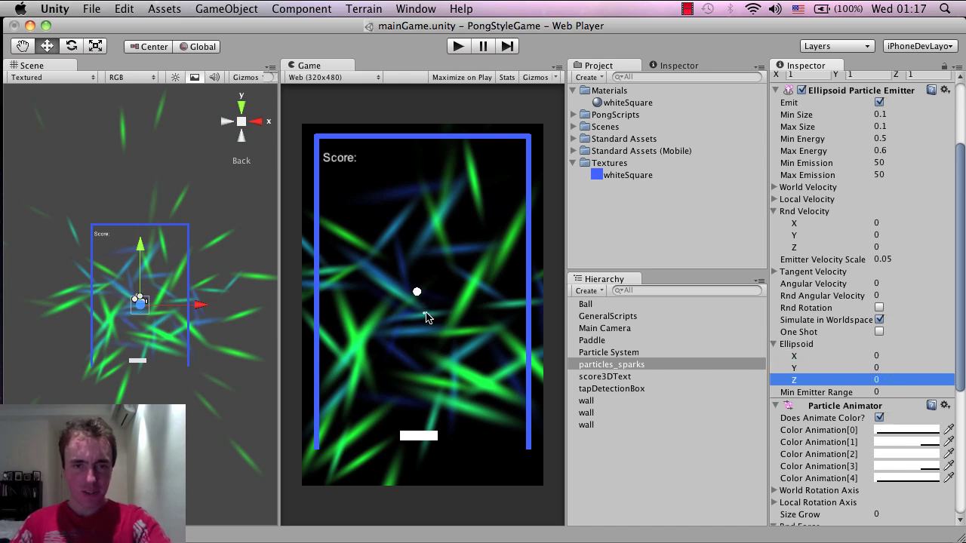
pyautogui.scroll(-1, 868, 324)
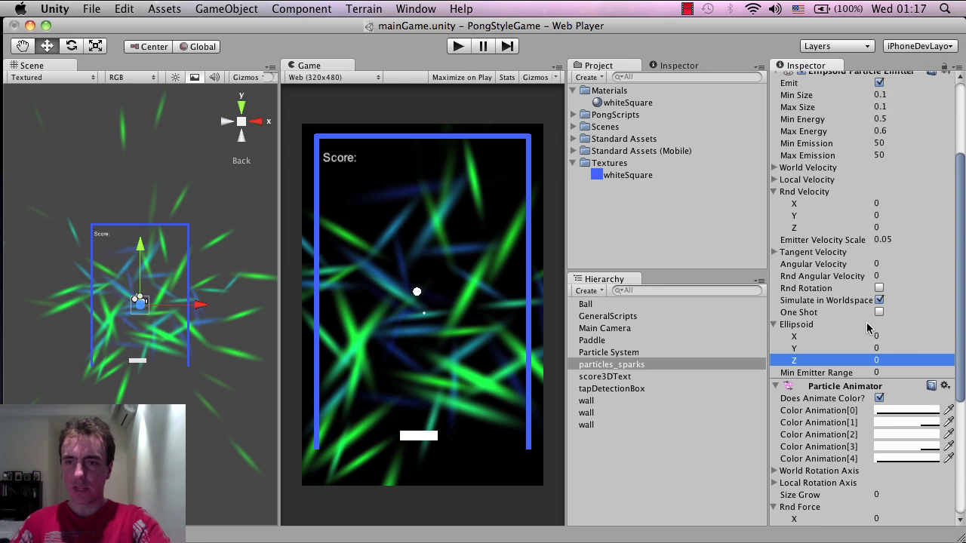
pyautogui.scroll(6, 867, 326)
# Step: Set Rnd Velocity X and Y to 4
pyautogui.moveTo(796, 339); pyautogui.dragTo(857, 337)
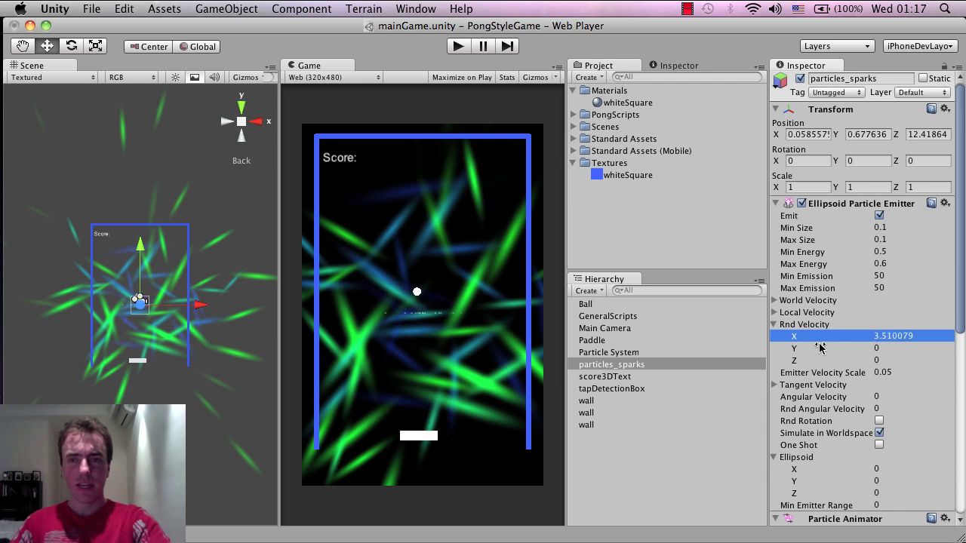
pyautogui.moveTo(797, 350); pyautogui.dragTo(831, 350)
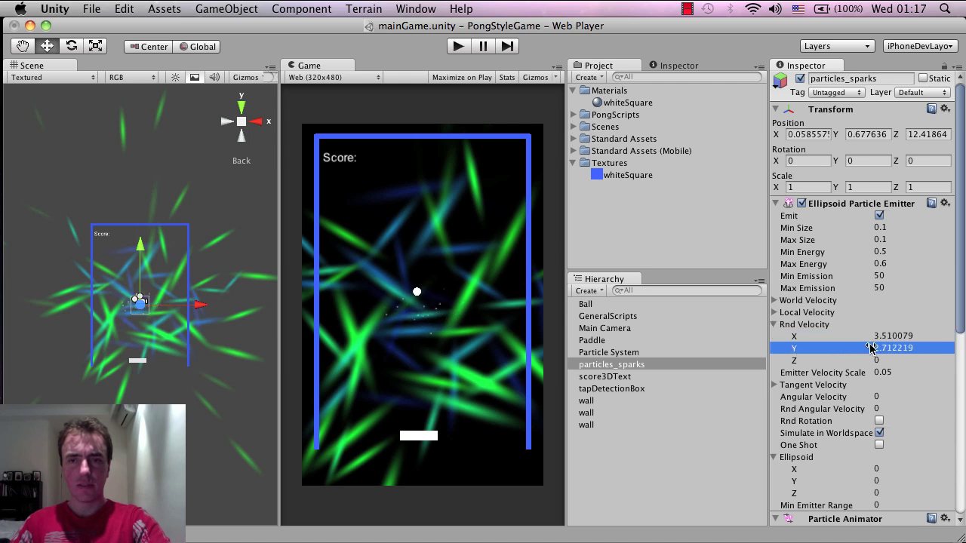
pyautogui.click(895, 337)
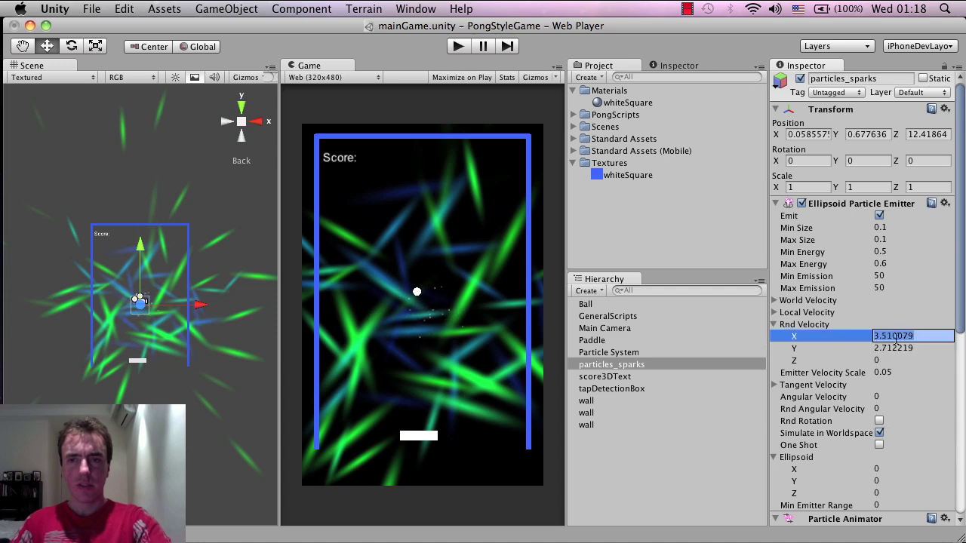
pyautogui.write('4')
pyautogui.click(888, 349)
pyautogui.write('4')
pyautogui.press('Return')
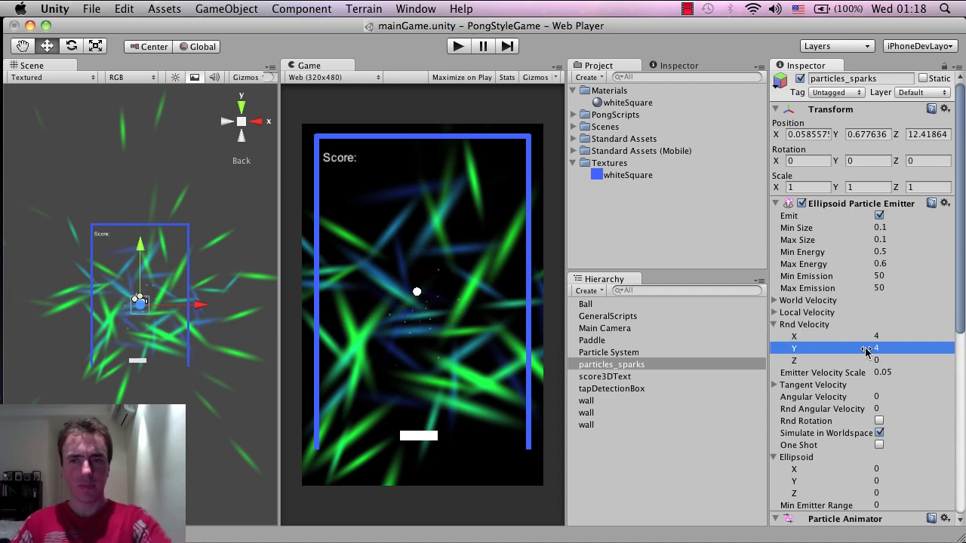
pyautogui.scroll(-10, 868, 355)
# Step: Switch the Particle Renderer to Stretched and raise Length Scale from 2 to about 5.43
pyautogui.scroll(-3, 868, 408)
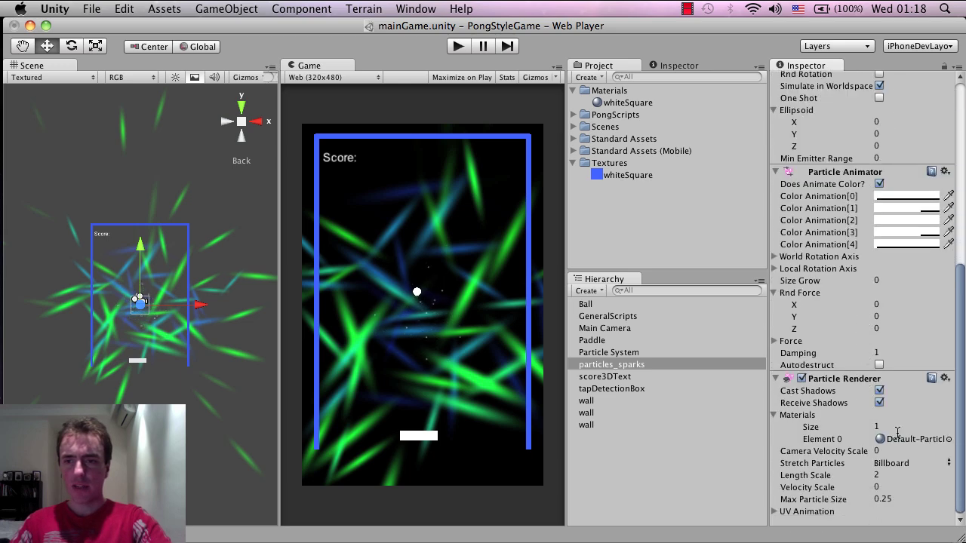
pyautogui.click(892, 468)
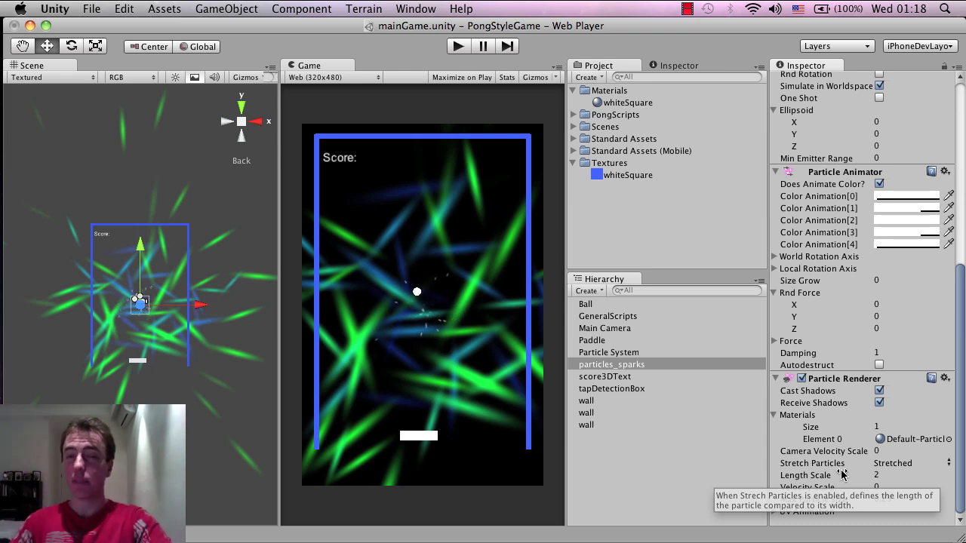
pyautogui.moveTo(817, 475); pyautogui.dragTo(907, 475)
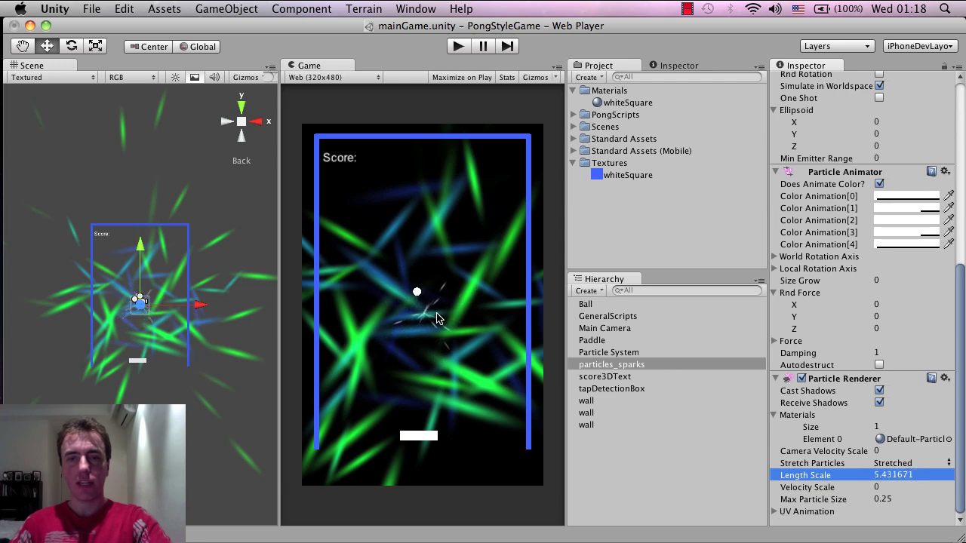
pyautogui.scroll(10, 830, 415)
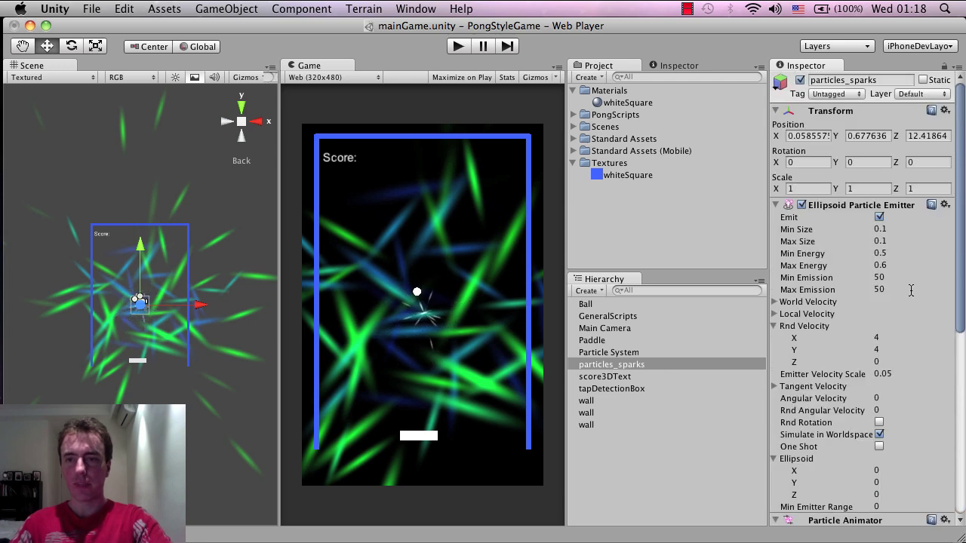
# Step: Raise the sparks' Rnd Velocity X and Y to 8 and review the emitter settings
pyautogui.click(891, 337)
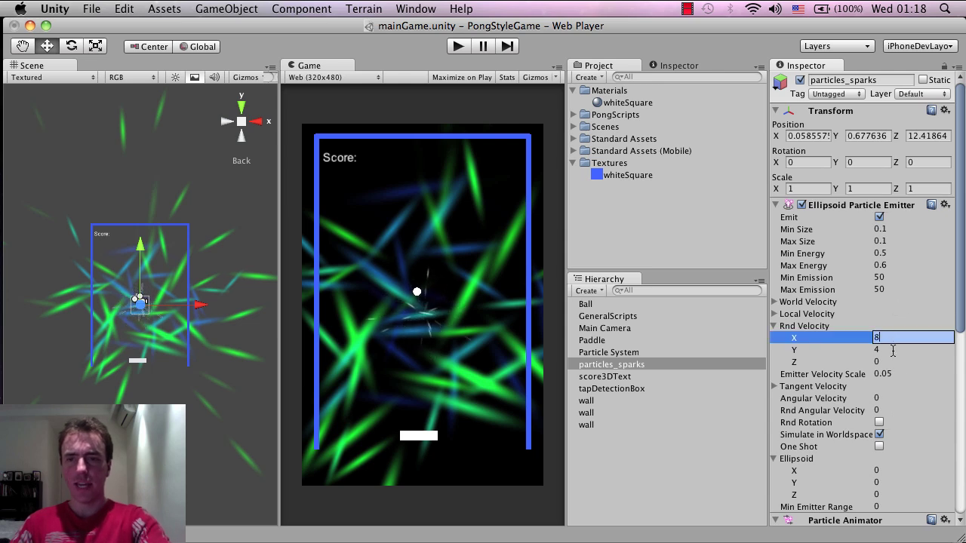
pyautogui.write('8')
pyautogui.click(893, 350)
pyautogui.write('8')
pyautogui.press('Return')
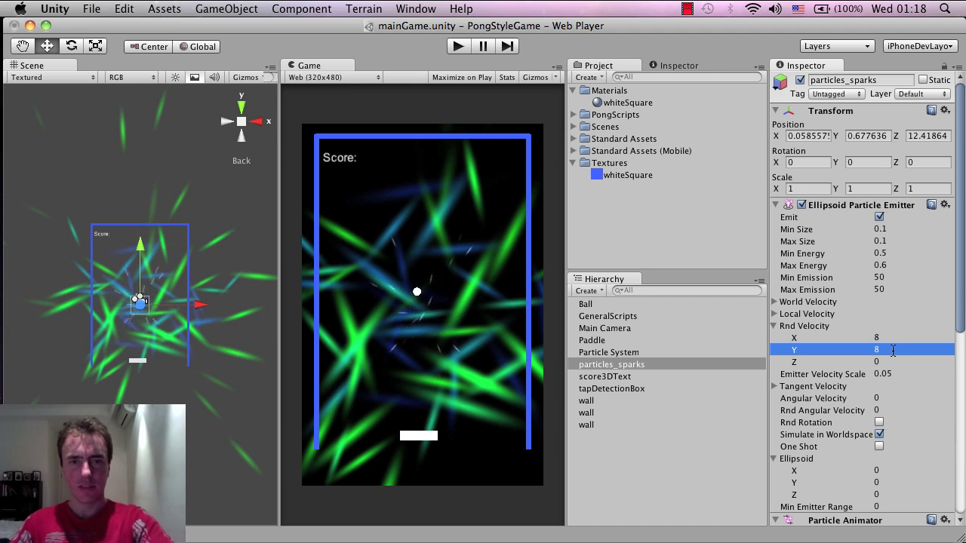
pyautogui.scroll(-4, 898, 349)
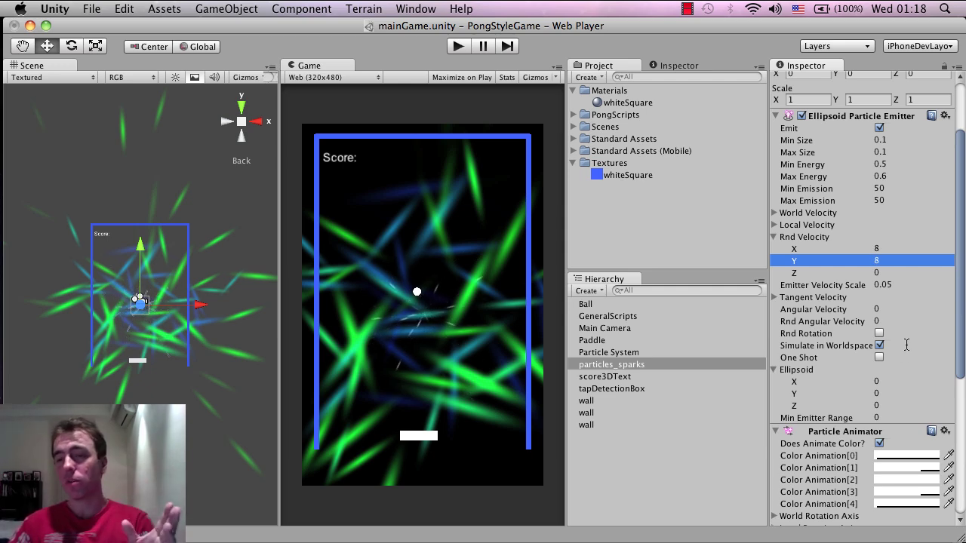
pyautogui.scroll(-1, 902, 354)
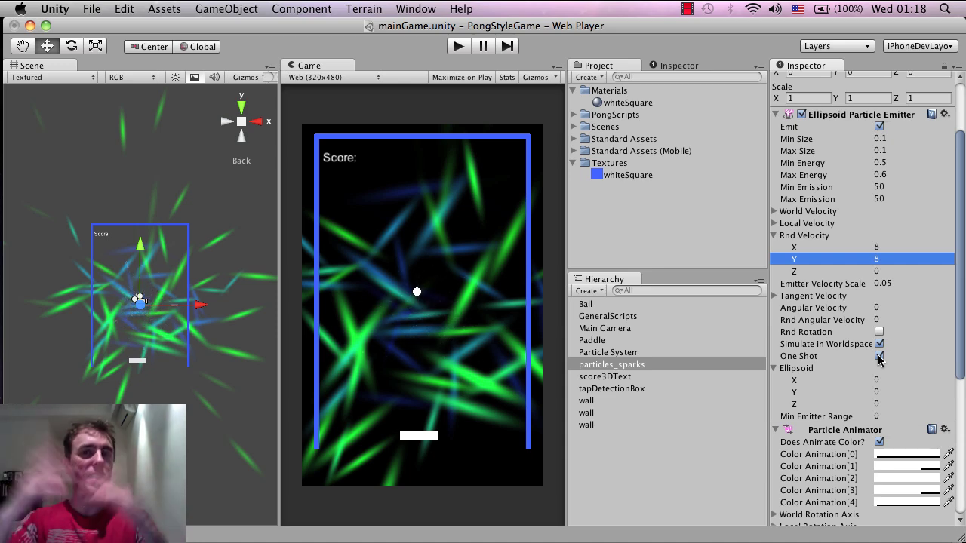
pyautogui.scroll(-8, 871, 351)
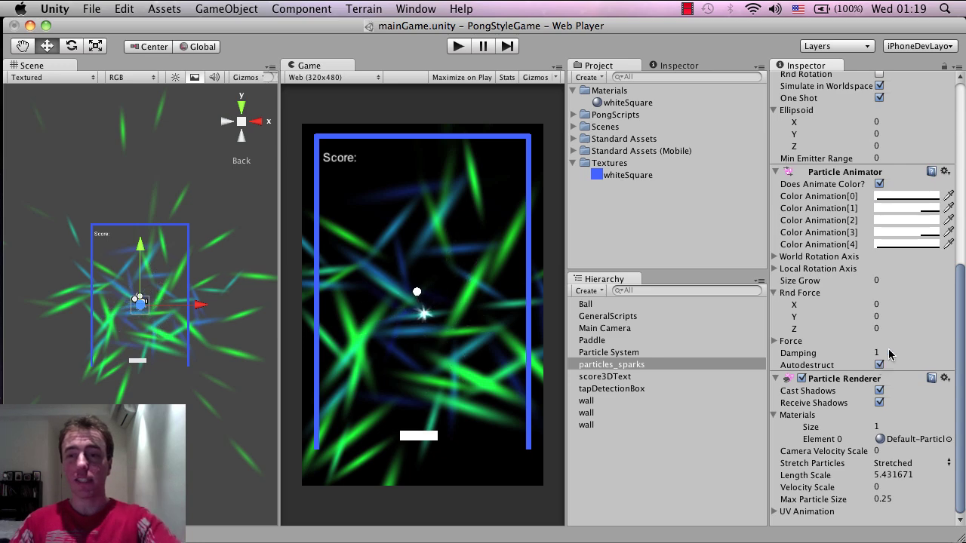
pyautogui.scroll(1, 898, 360)
pyautogui.scroll(15, 898, 360)
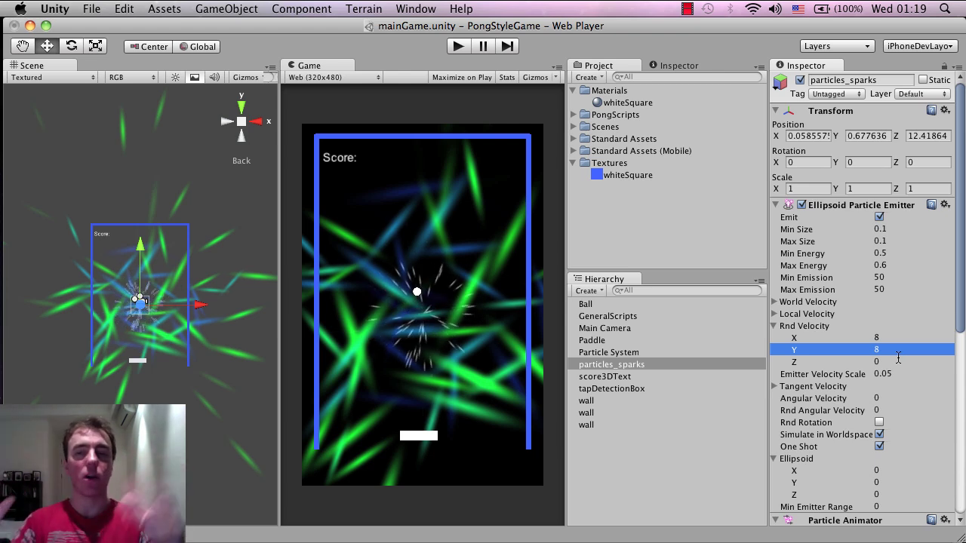
pyautogui.scroll(-10, 899, 357)
pyautogui.scroll(10, 899, 358)
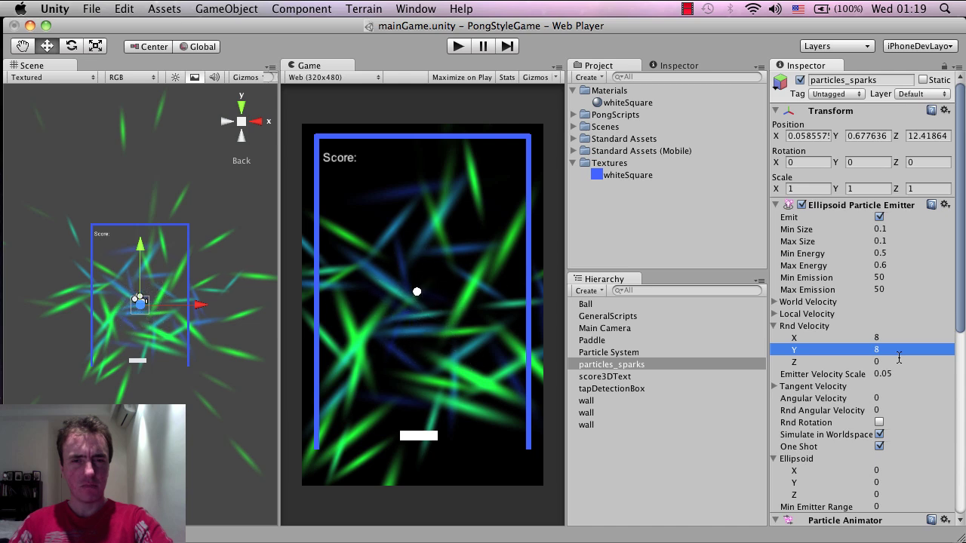
pyautogui.click(652, 366)
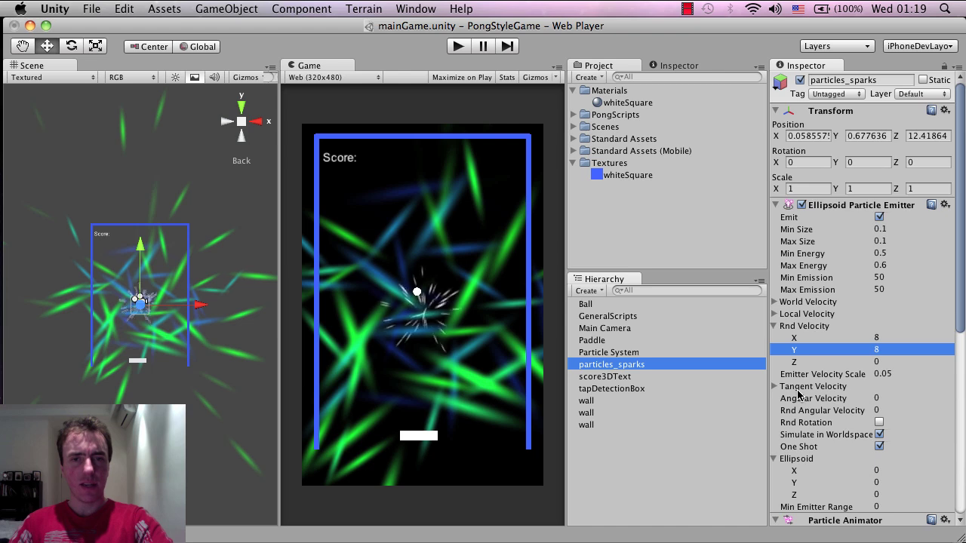
pyautogui.click(640, 367)
pyautogui.press('super+c')
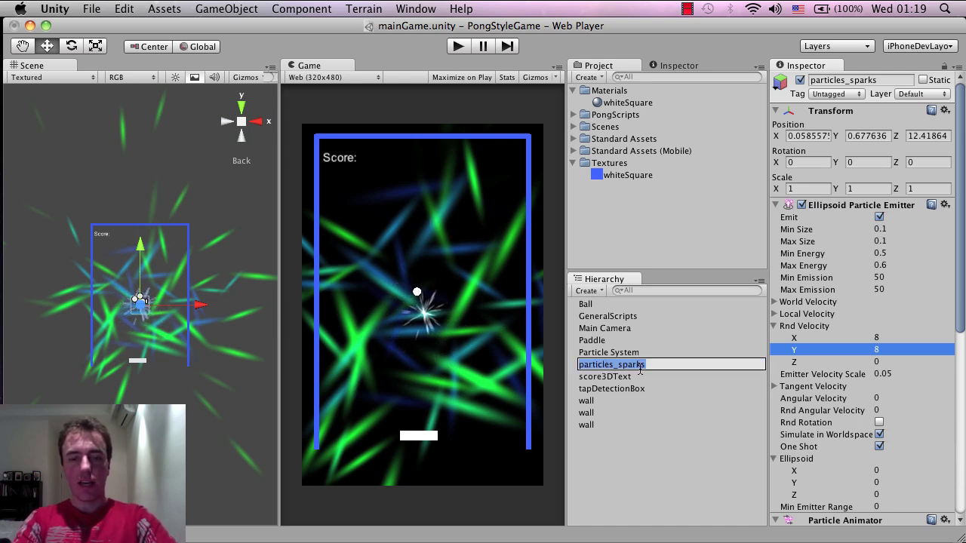
pyautogui.press('Return')
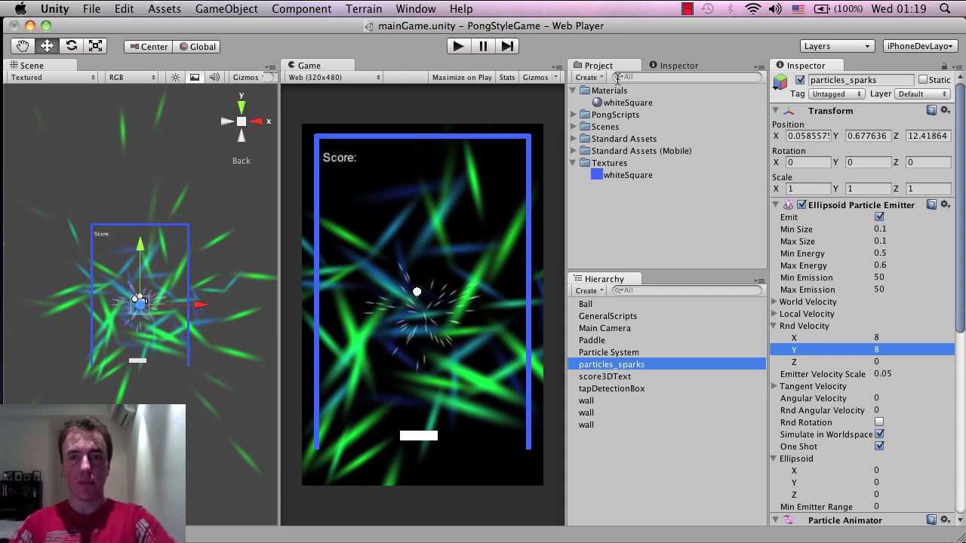
# Step: Create a new project folder named Particles
pyautogui.click(588, 77)
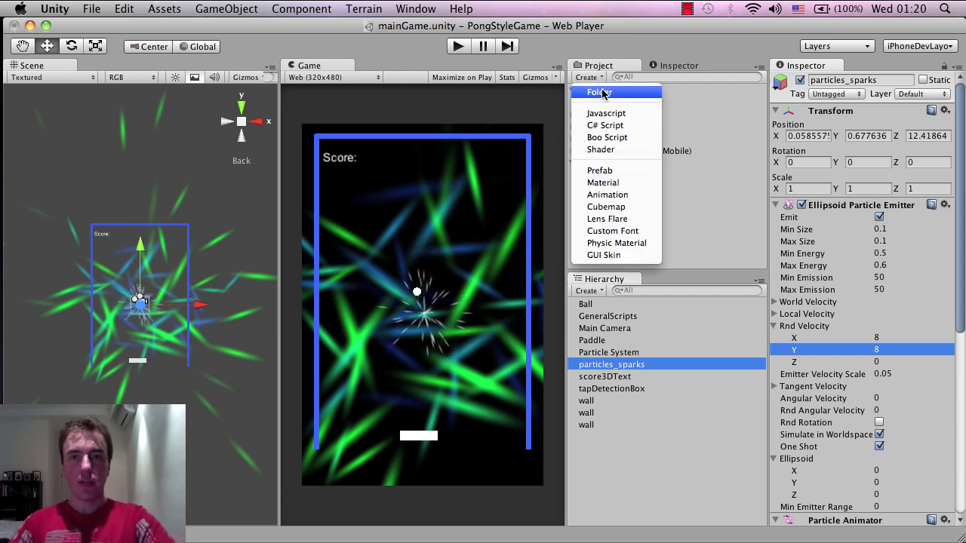
pyautogui.click(598, 89)
pyautogui.write('Part')
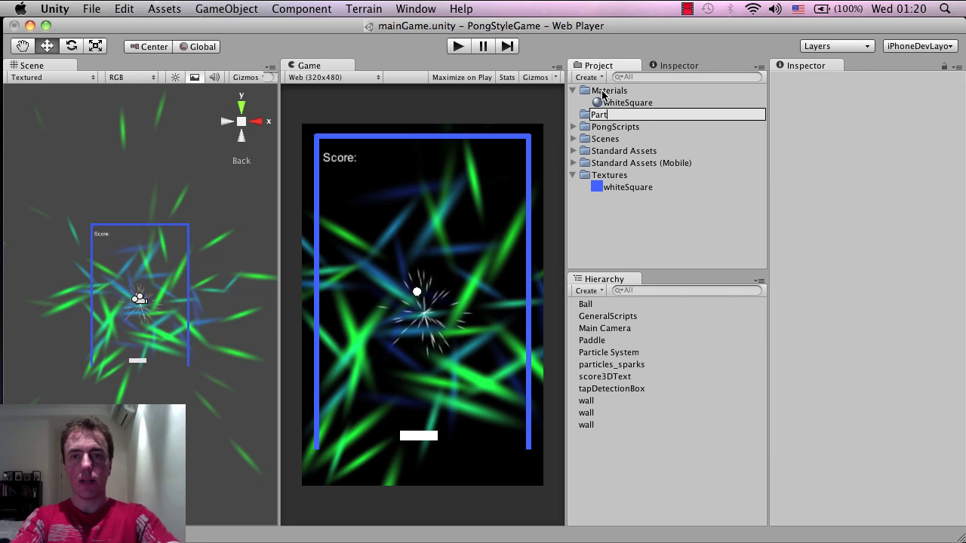
pyautogui.write('icles')
pyautogui.press('Return')
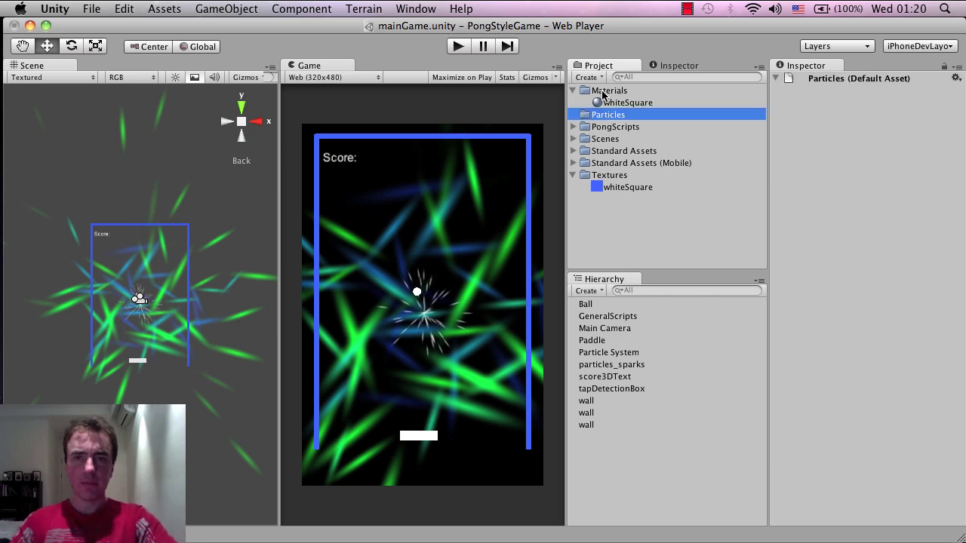
# Step: Create an empty prefab named particles_sparks inside the Particles folder
pyautogui.rightClick(632, 118)
pyautogui.moveTo(719, 123)
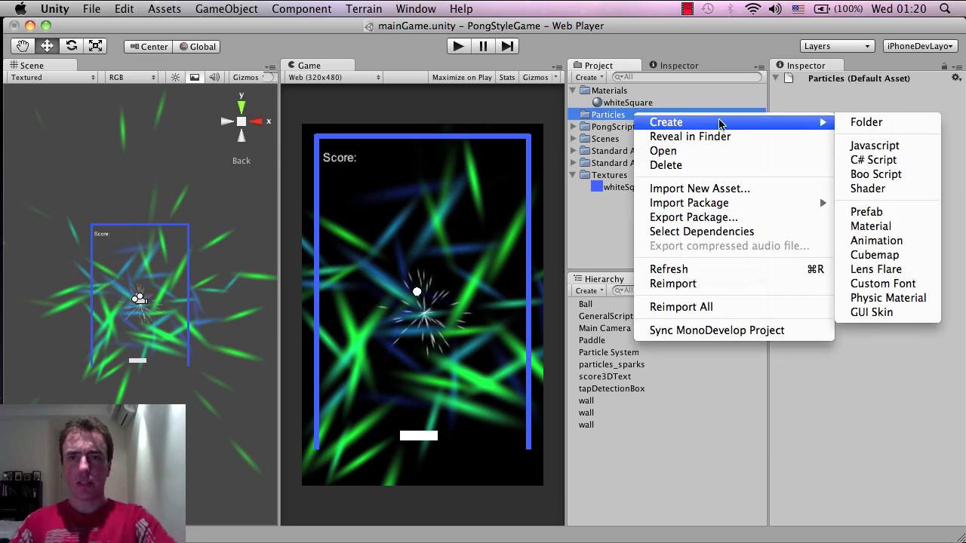
pyautogui.click(889, 215)
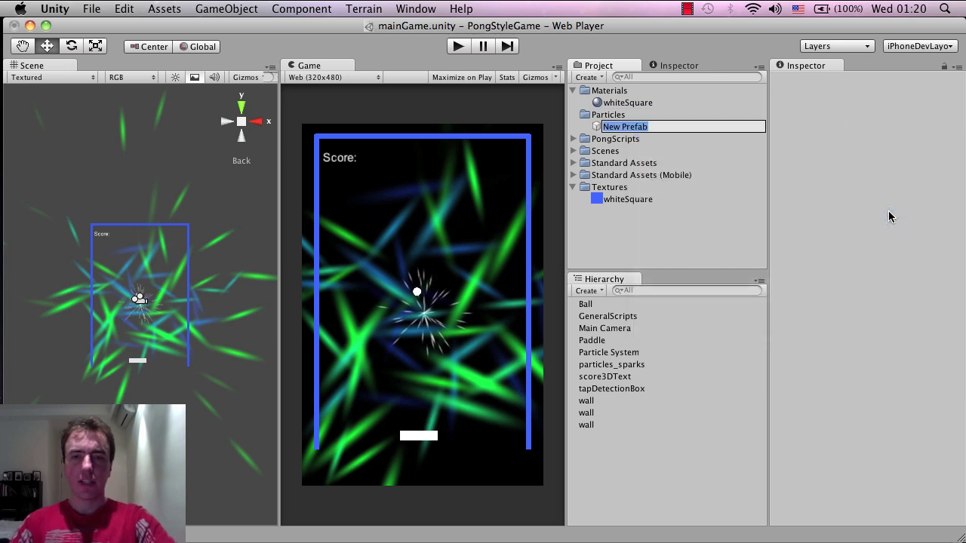
pyautogui.press('super+v')
pyautogui.press('Return')
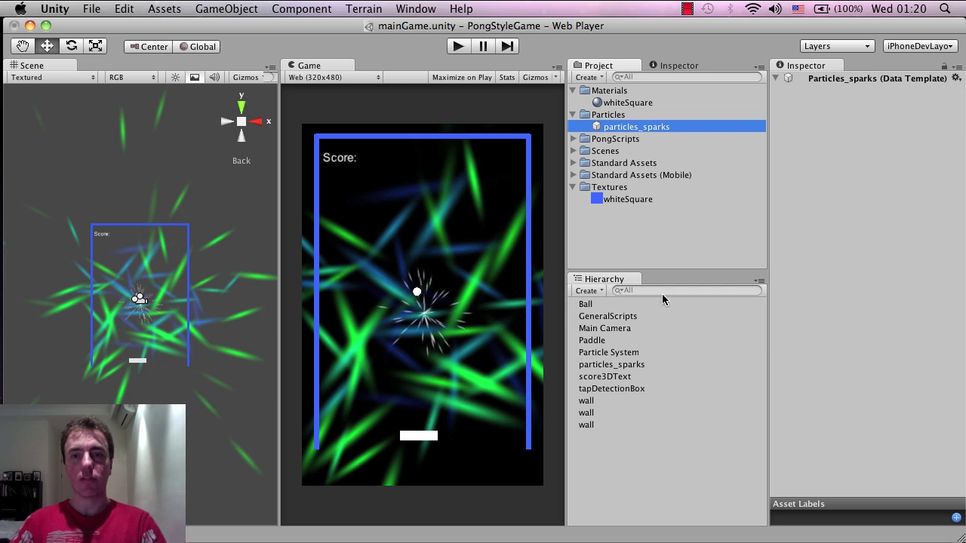
# Step: Drag the particles_sparks emitter onto its prefab, then inspect the prefab and scene instance
pyautogui.moveTo(599, 367); pyautogui.dragTo(647, 130)
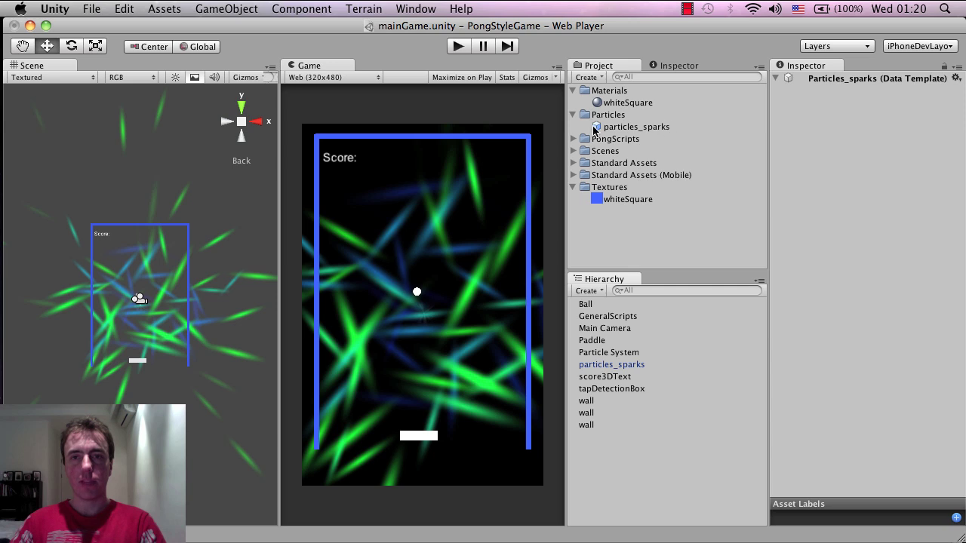
pyautogui.click(643, 133)
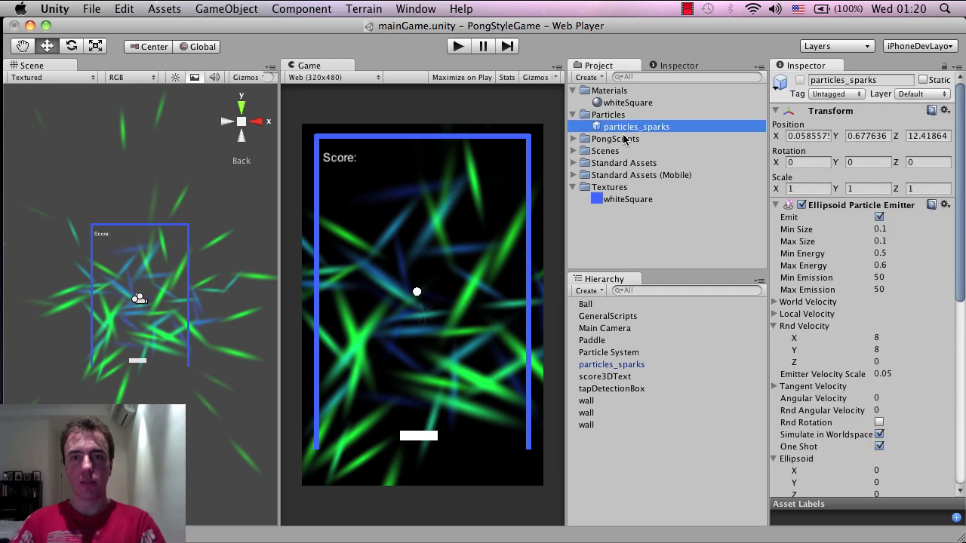
pyautogui.click(634, 366)
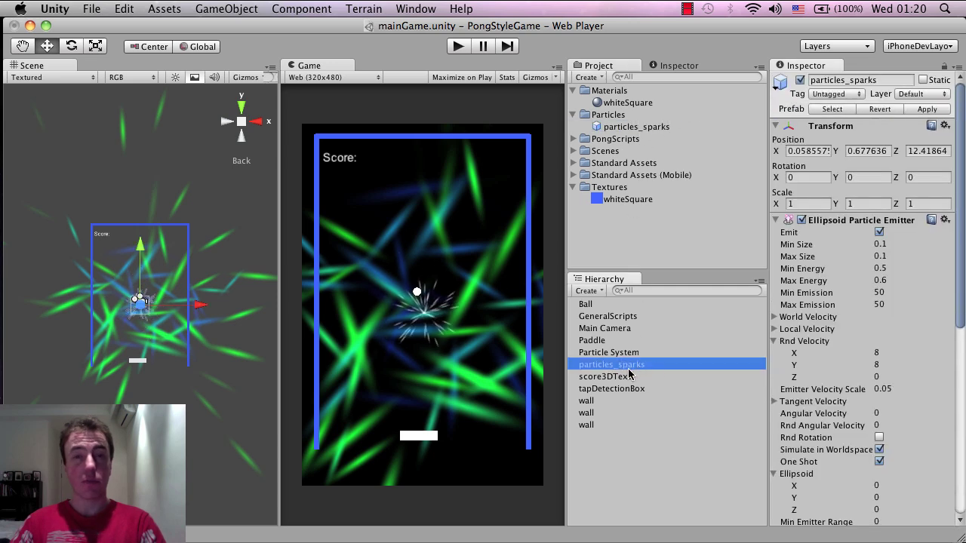